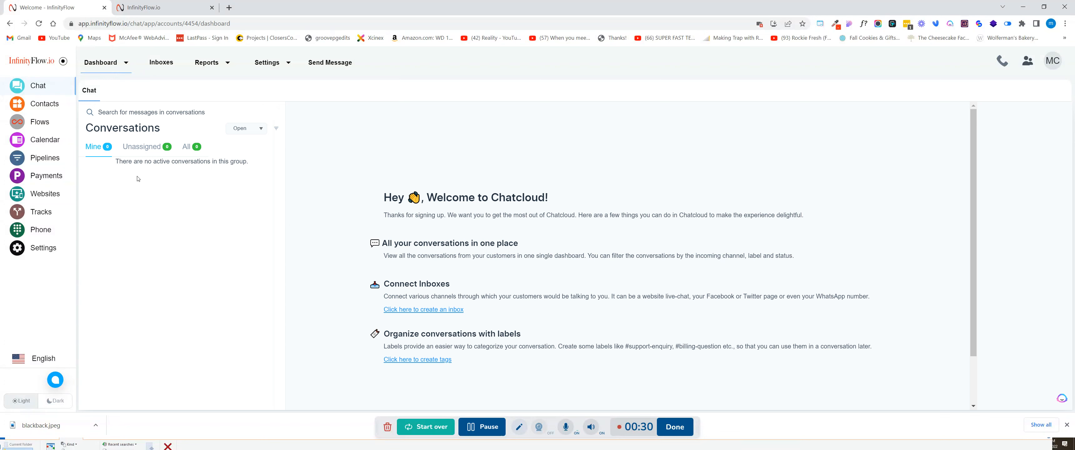
# - Open inbox creation from the chat dashboard and examine the channels available for connection
pyautogui.click(433, 311)
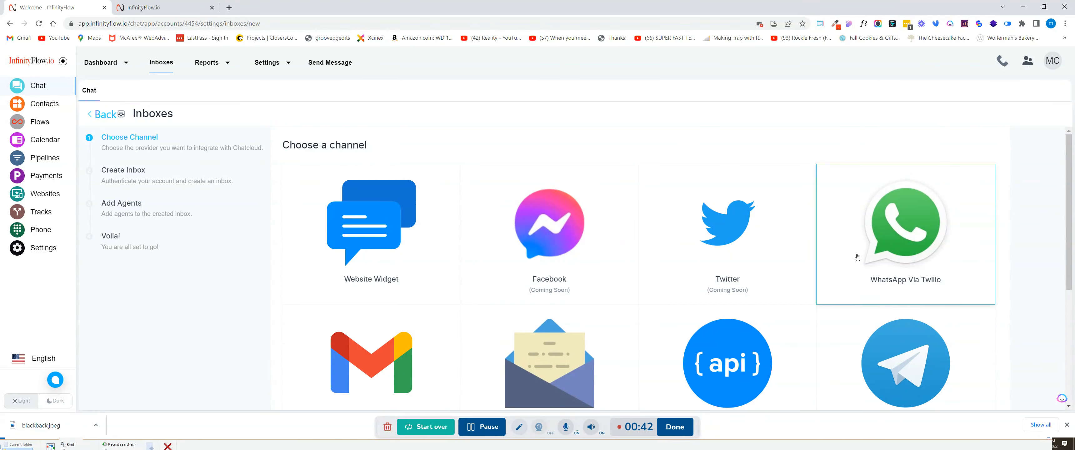
pyautogui.scroll(-2, 835, 228)
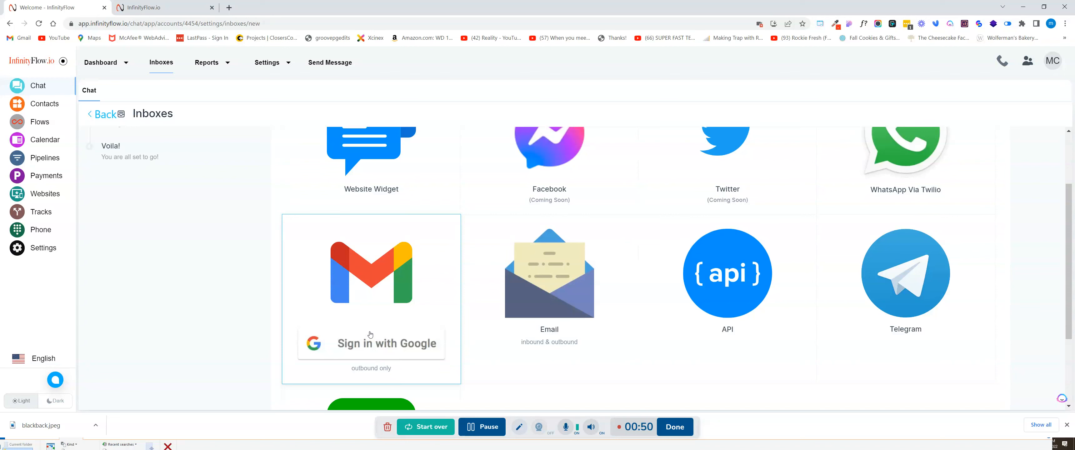
pyautogui.scroll(2, 151, 245)
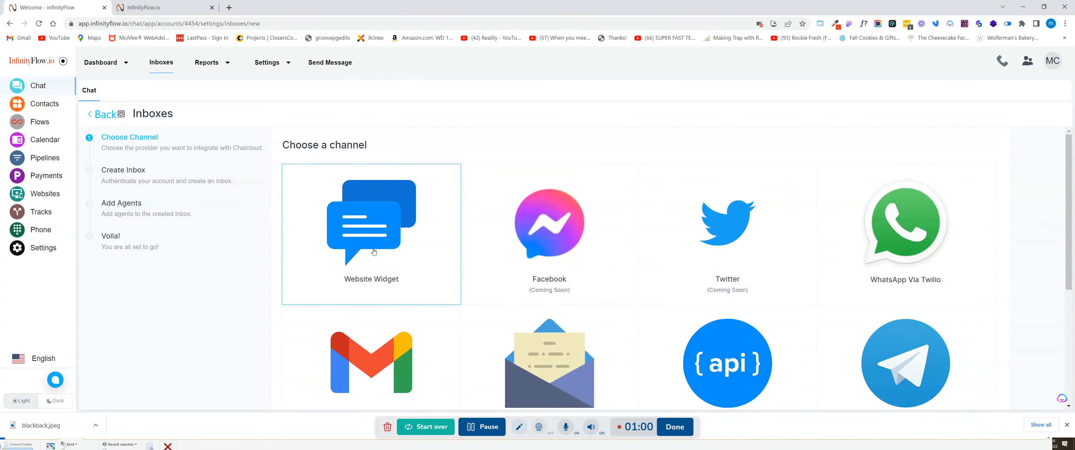
# - View the labels list through the tag creation link on the chat dashboard, and return to the dashboard
pyautogui.click(43, 85)
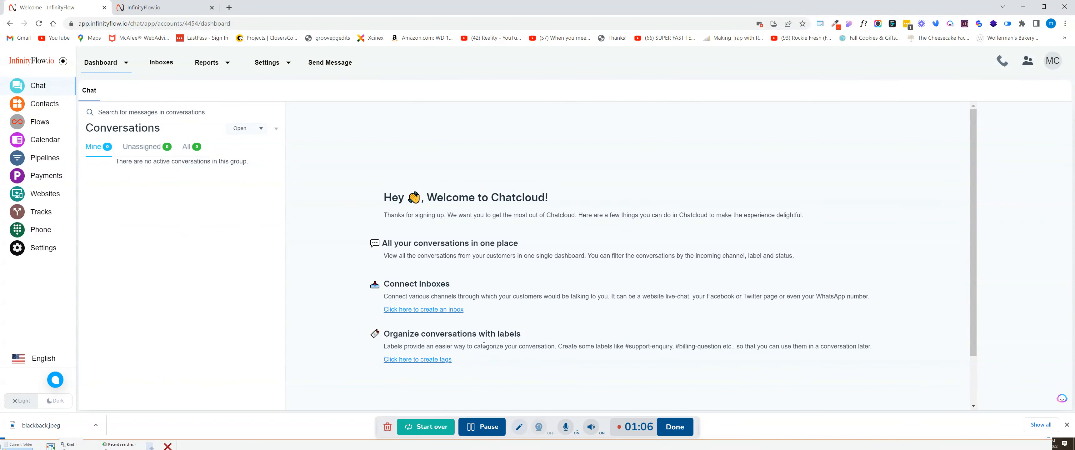
pyautogui.click(428, 360)
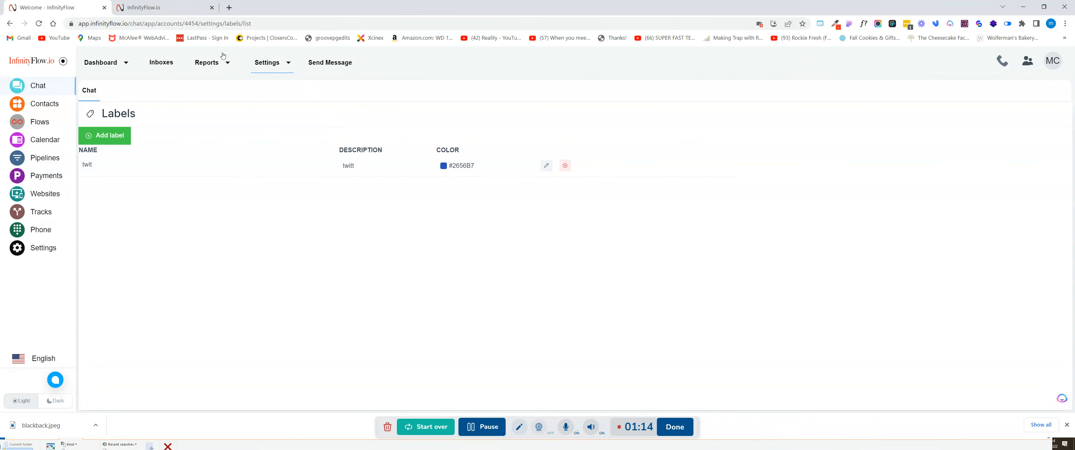
pyautogui.click(112, 64)
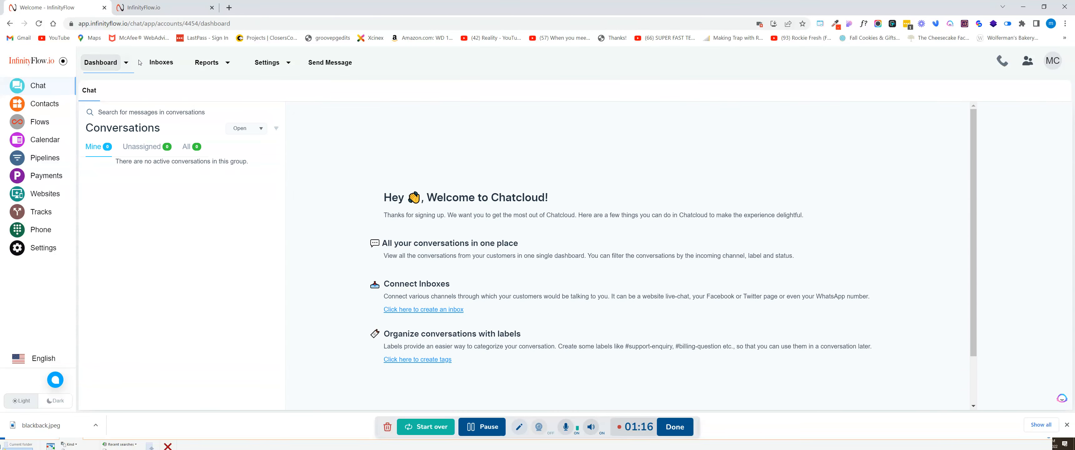
# - Look through the chat area's inboxes, reports overview and message sending, closing the inbox creation prompt
pyautogui.click(161, 62)
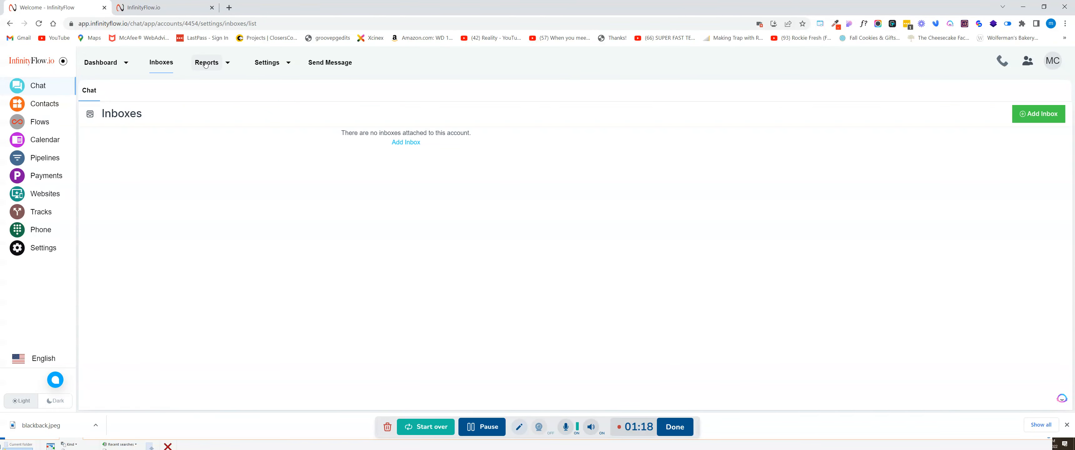
pyautogui.click(221, 66)
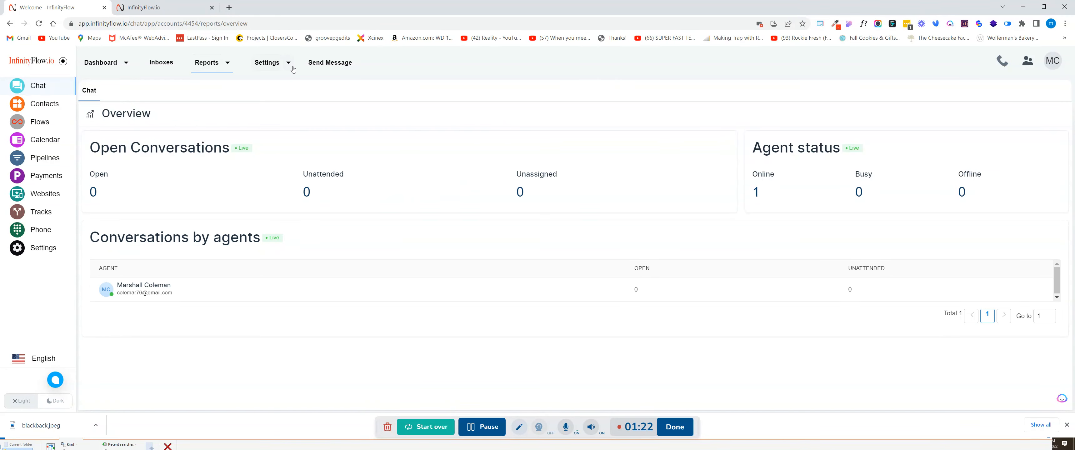
pyautogui.click(268, 64)
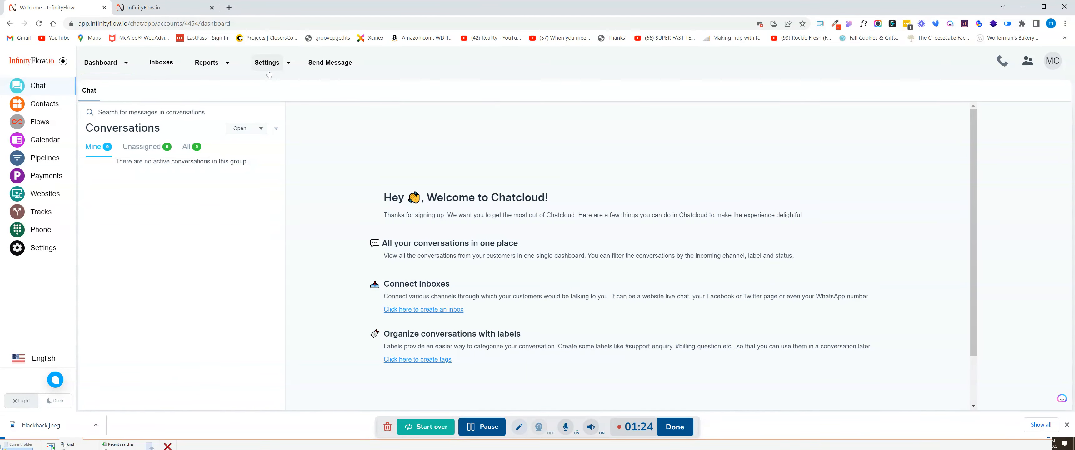
pyautogui.click(319, 66)
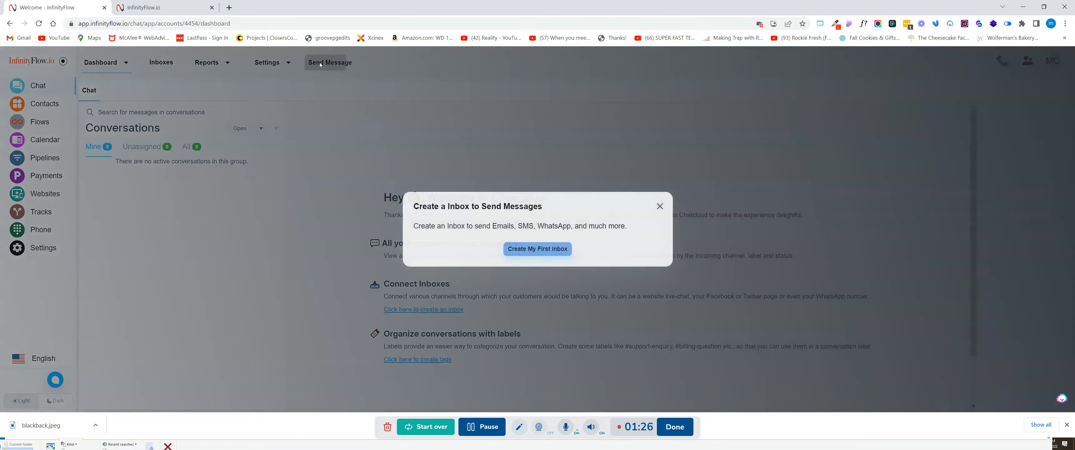
pyautogui.click(659, 207)
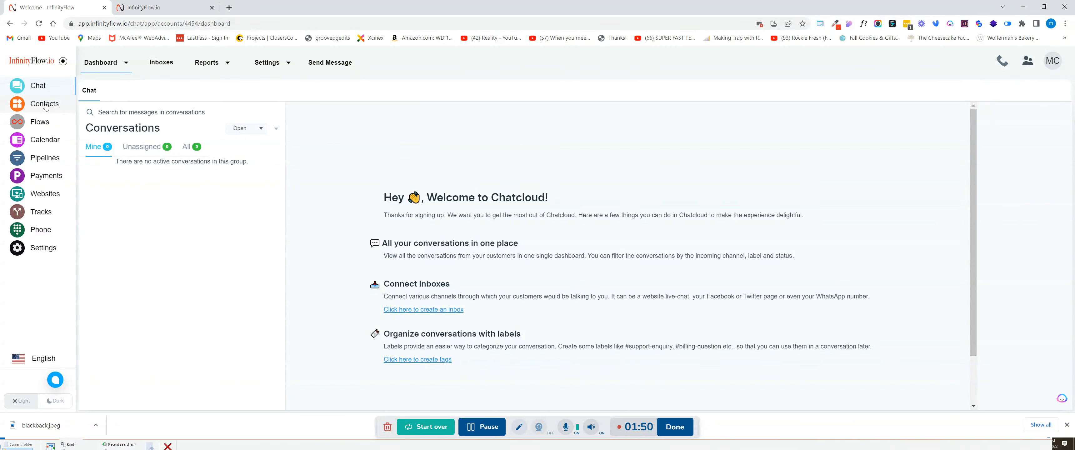
# - Examine the contact creation form in Contacts without filling it in, and open the contact import page
pyautogui.click(46, 105)
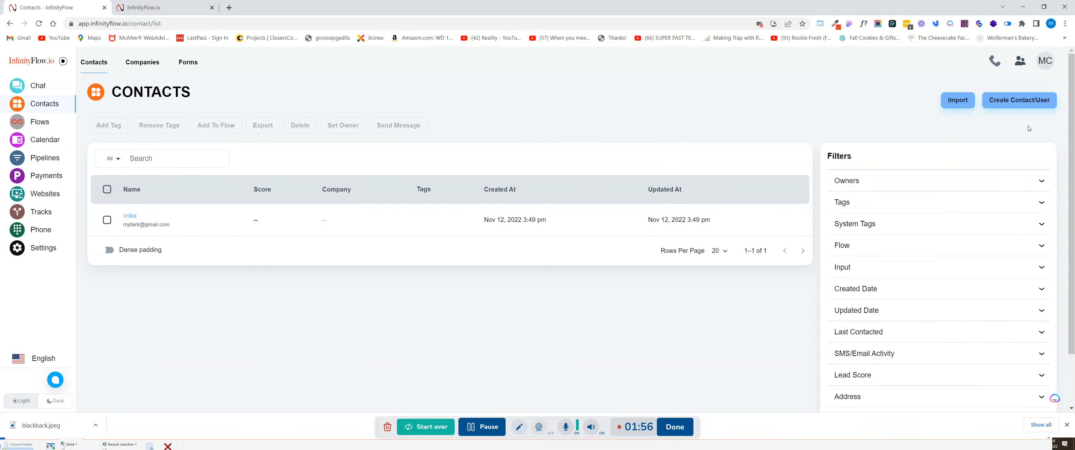
pyautogui.click(1020, 101)
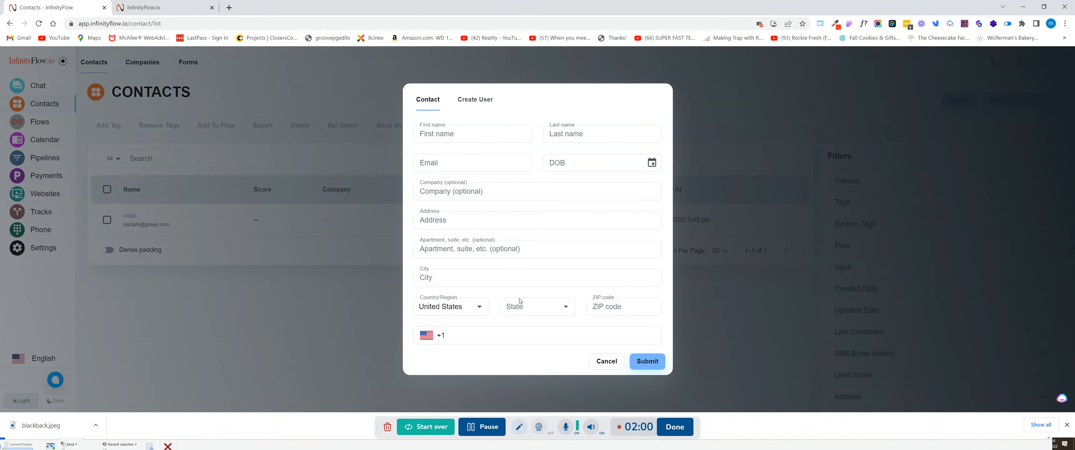
pyautogui.click(648, 362)
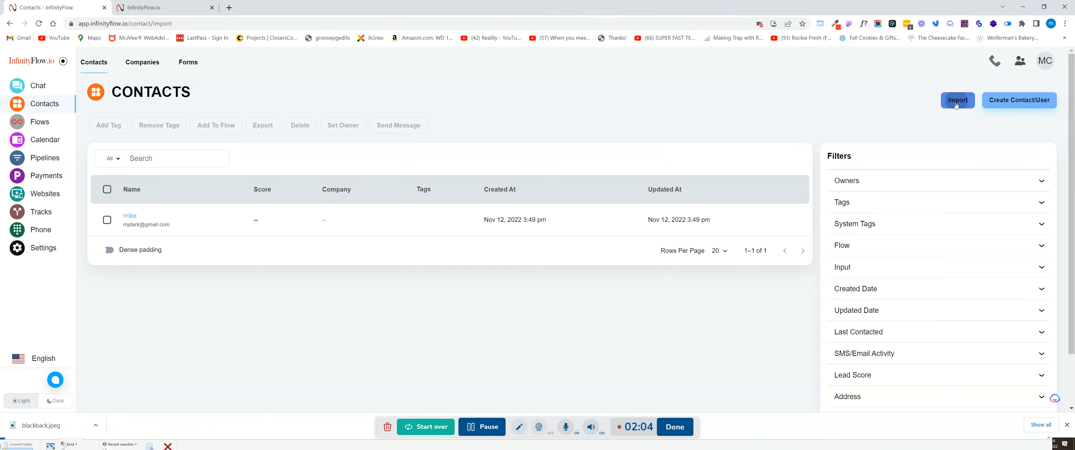
pyautogui.click(957, 104)
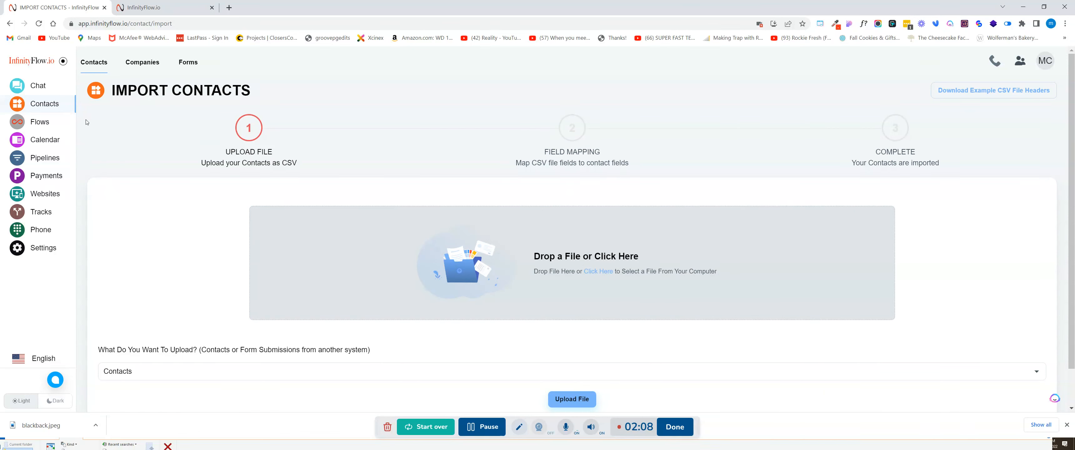
# - Examine the company creation form in Companies without filling it in, and open the company import page
pyautogui.click(142, 62)
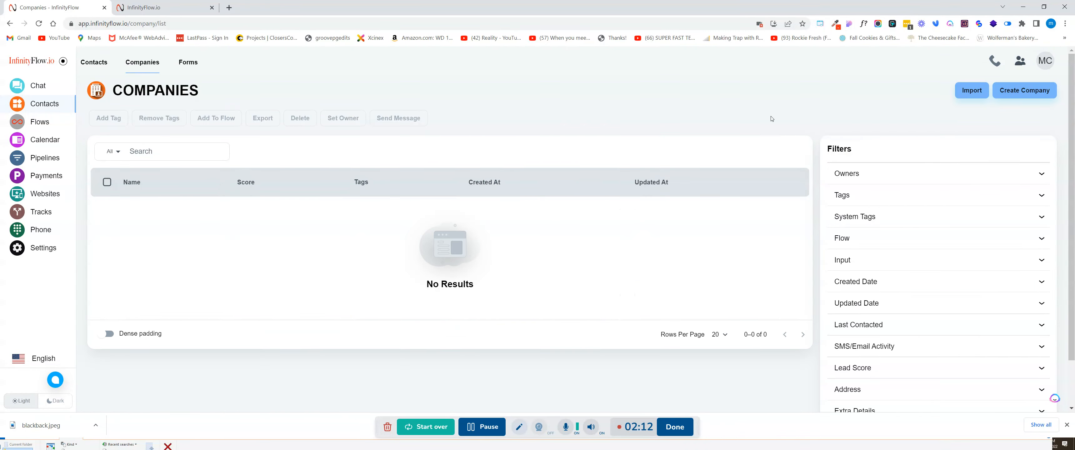
pyautogui.click(1003, 89)
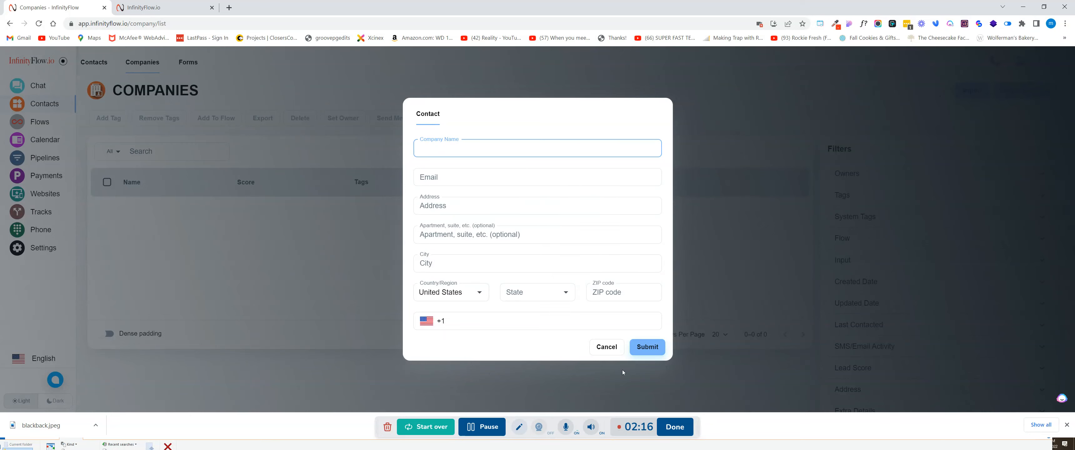
pyautogui.click(609, 353)
pyautogui.click(964, 93)
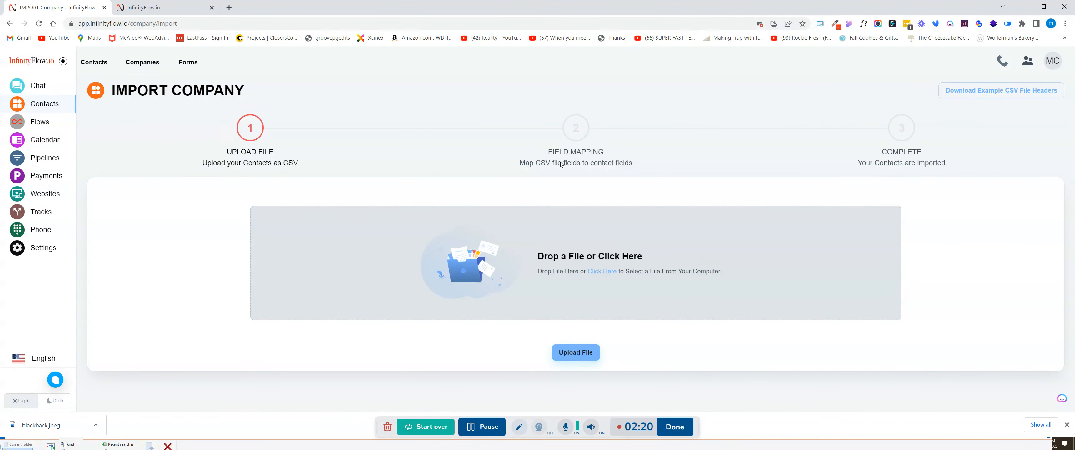
# - Create a new custom form and delete its default welcome text block
pyautogui.click(198, 66)
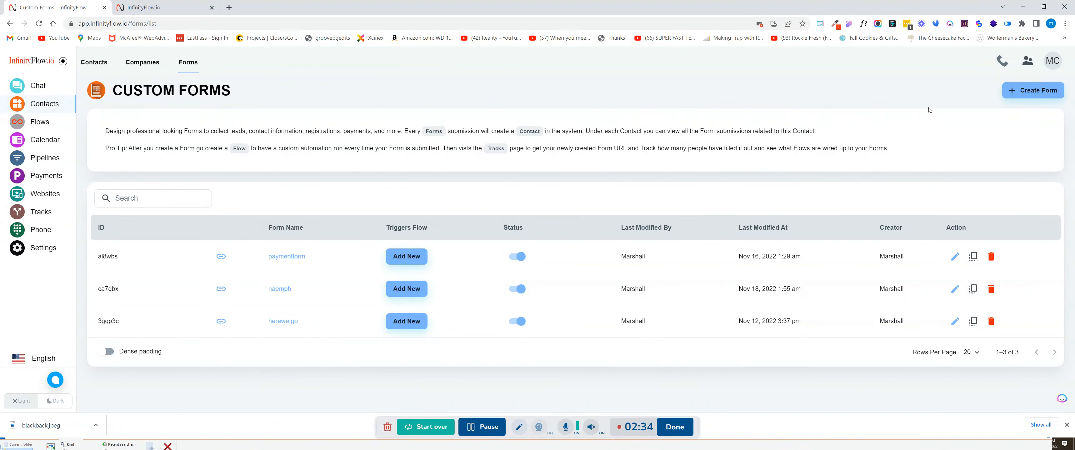
pyautogui.click(1034, 89)
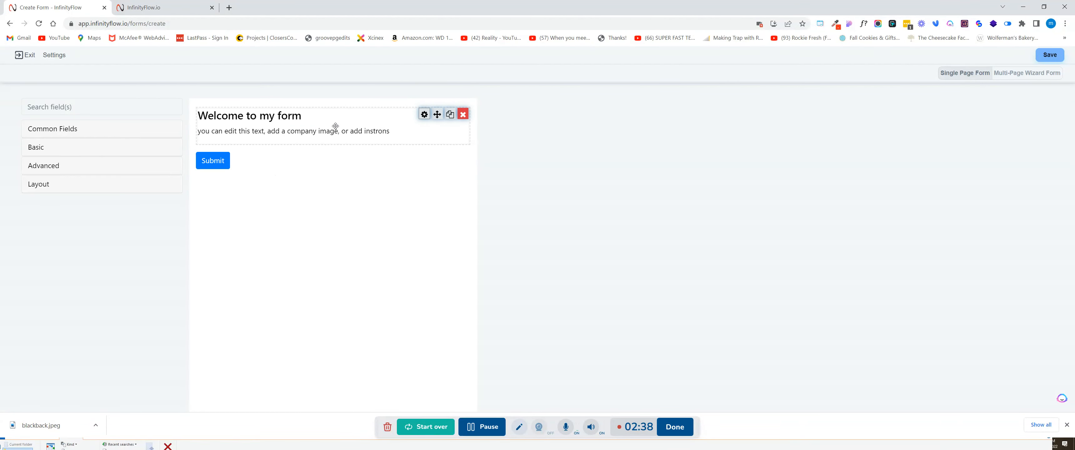
pyautogui.click(463, 115)
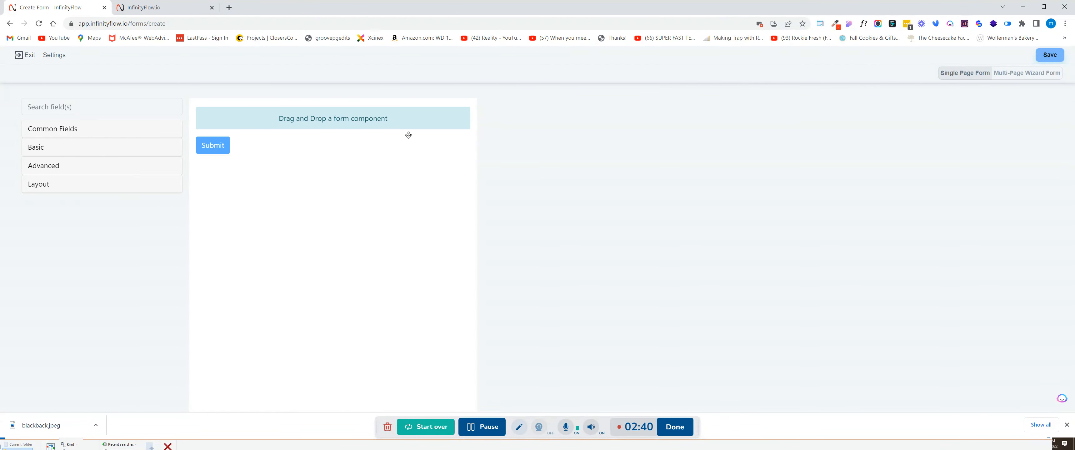
# - Add First Name, Email and Phone Number fields, in that order, above the form's Submit button
pyautogui.click(71, 132)
pyautogui.moveTo(67, 152); pyautogui.dragTo(281, 118)
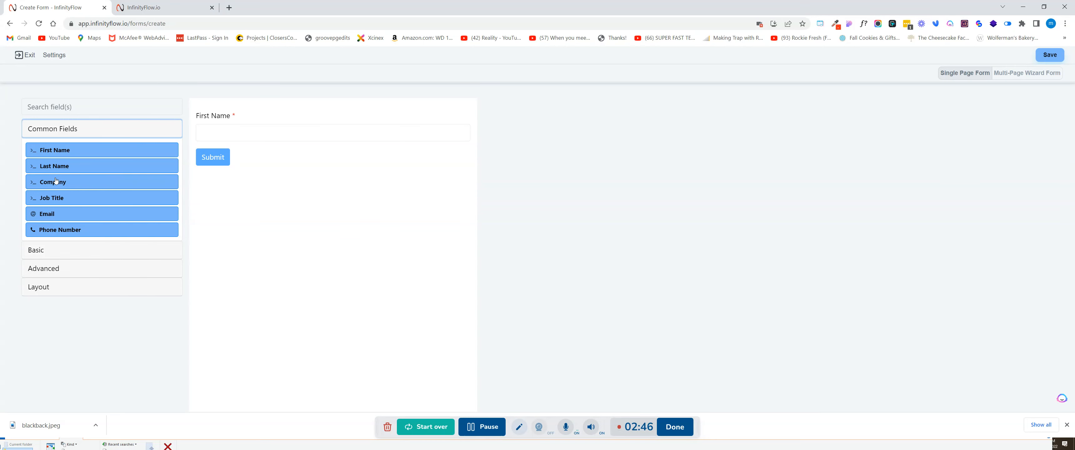
pyautogui.moveTo(58, 213); pyautogui.dragTo(269, 147)
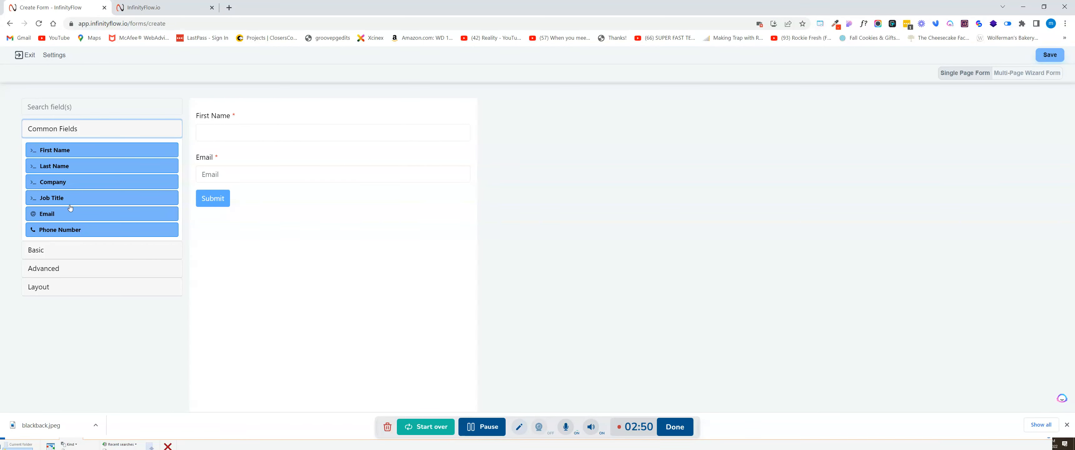
pyautogui.moveTo(72, 228); pyautogui.dragTo(336, 188)
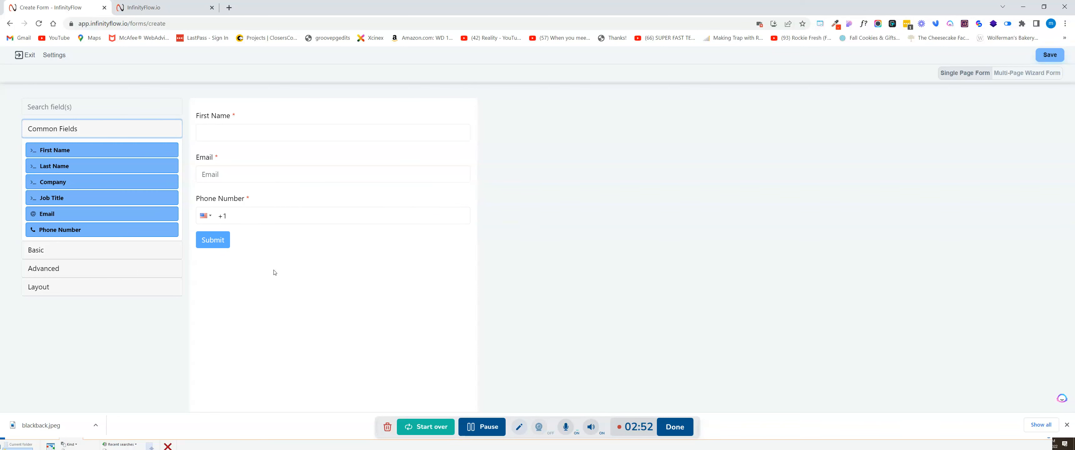
# - Save the form under the name hghghghg
pyautogui.moveTo(228, 246)
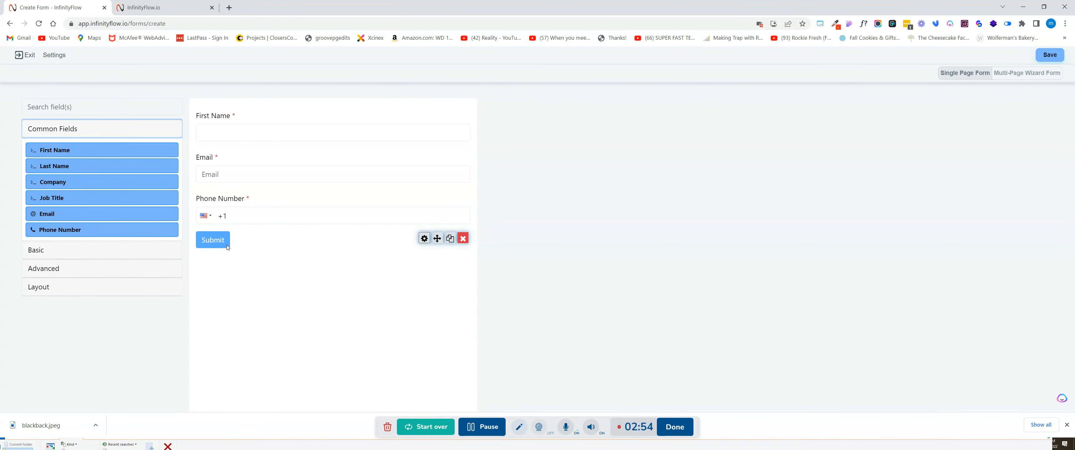
pyautogui.click(1044, 57)
pyautogui.click(520, 219)
pyautogui.moveTo(521, 220); pyautogui.dragTo(383, 225)
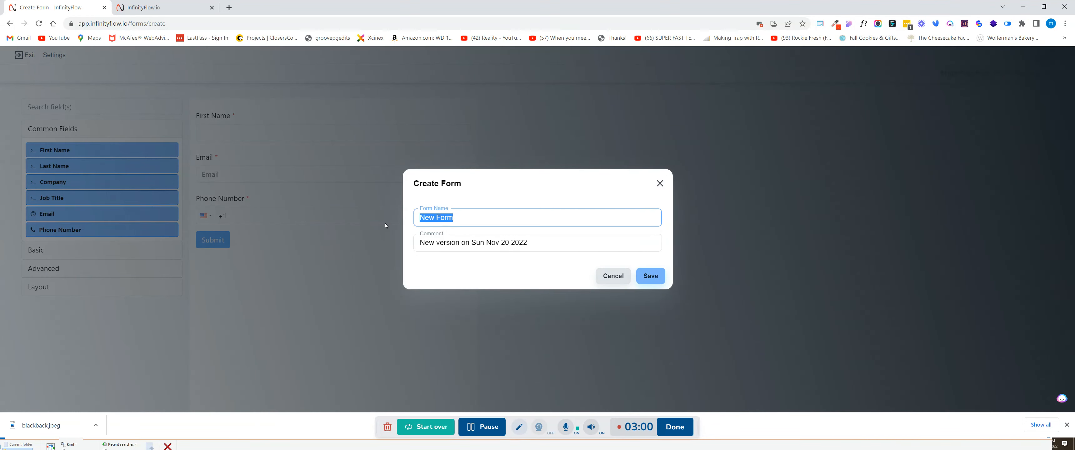
pyautogui.write('hghghghg')
pyautogui.click(650, 276)
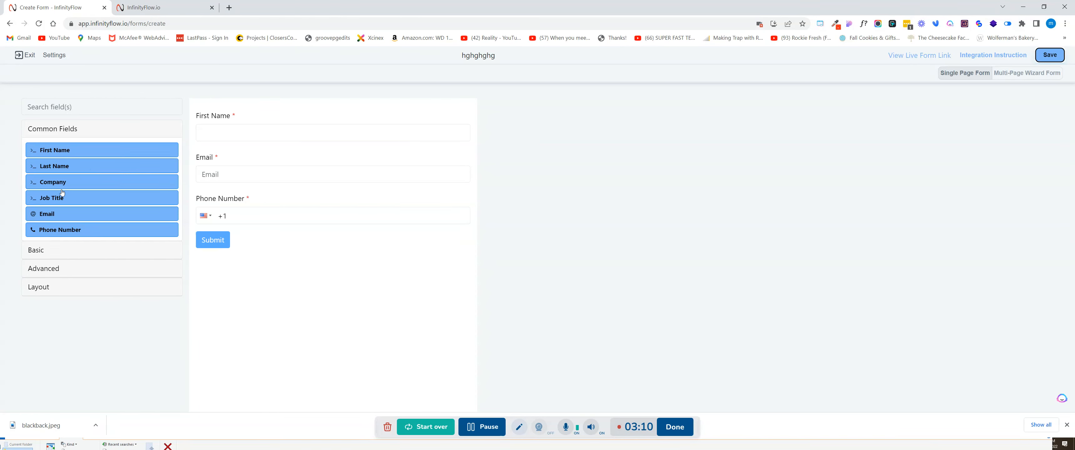
# - Add an Image field below Phone Number, opening its file selection and dismissing it without choosing a file
pyautogui.click(58, 266)
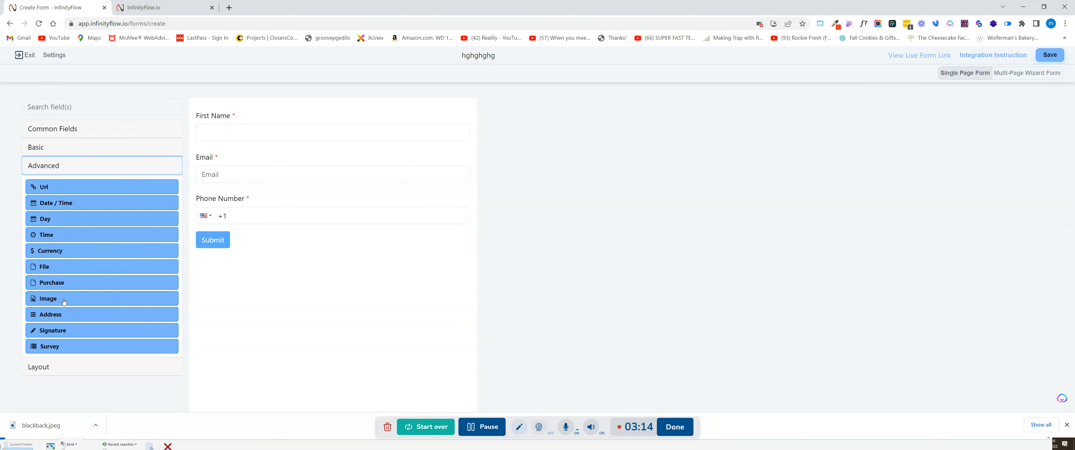
pyautogui.moveTo(63, 300); pyautogui.dragTo(268, 246)
pyautogui.click(329, 267)
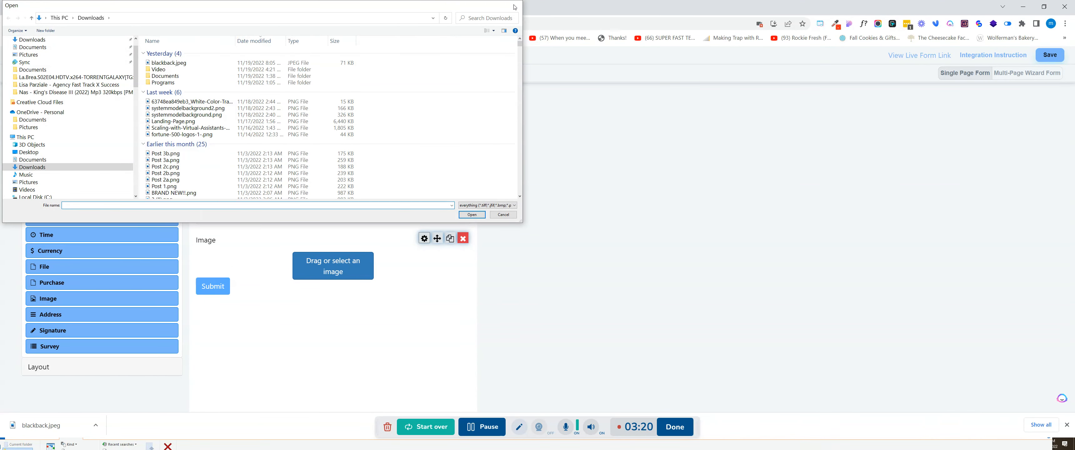
pyautogui.click(517, 5)
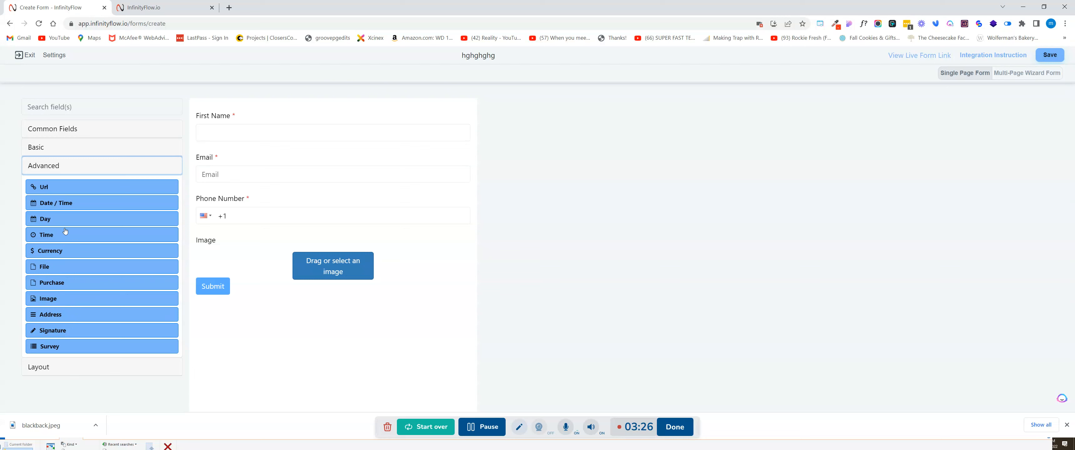
# - Add an HTML element, a field set and a table between the Phone Number and Image fields
pyautogui.moveTo(313, 150)
pyautogui.click(89, 132)
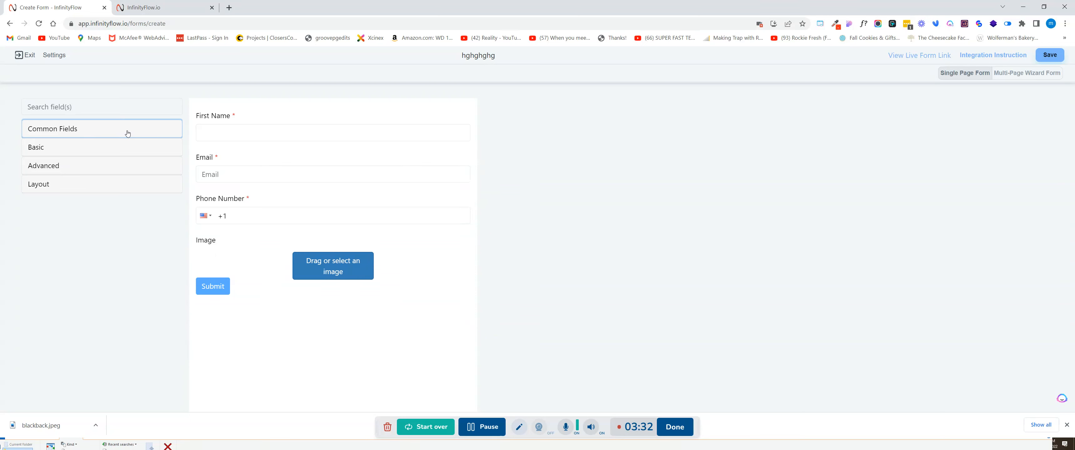
pyautogui.click(72, 185)
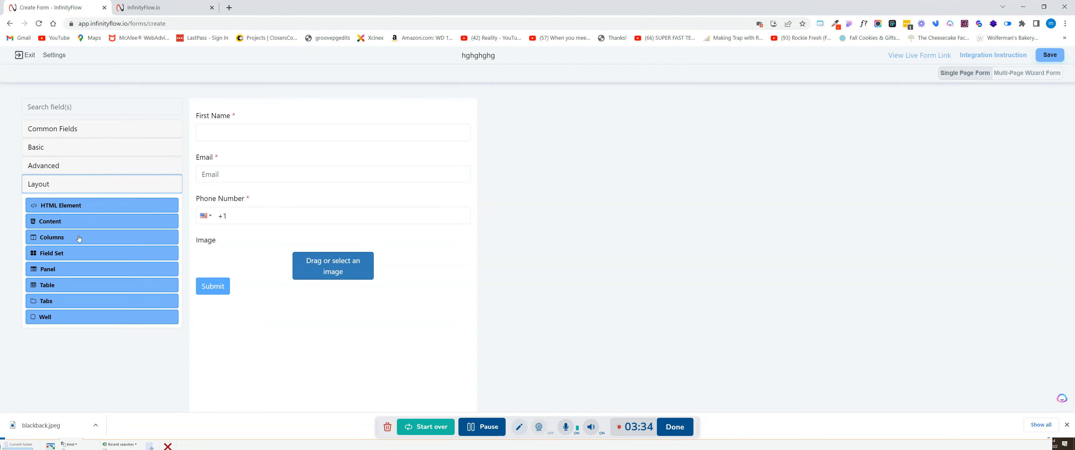
pyautogui.moveTo(82, 206); pyautogui.dragTo(292, 219)
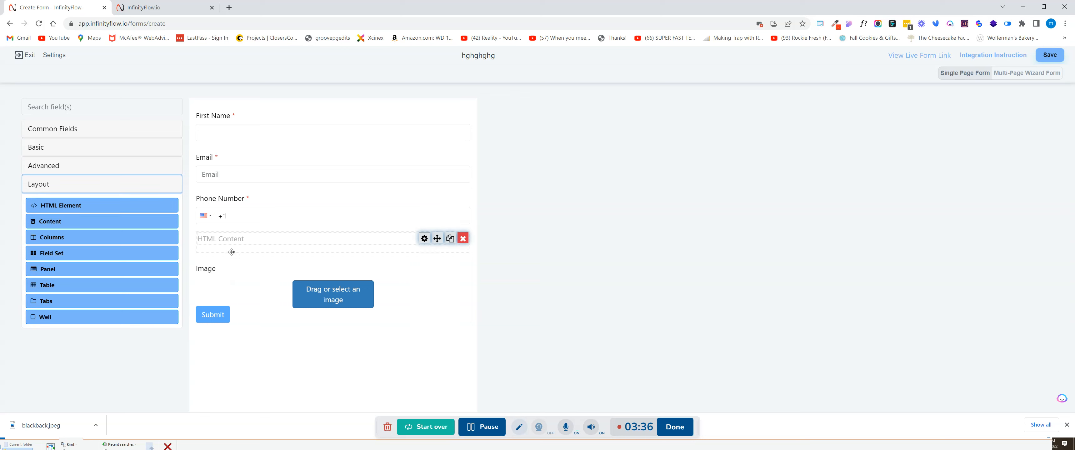
pyautogui.moveTo(71, 257); pyautogui.dragTo(310, 249)
pyautogui.moveTo(102, 286); pyautogui.dragTo(291, 288)
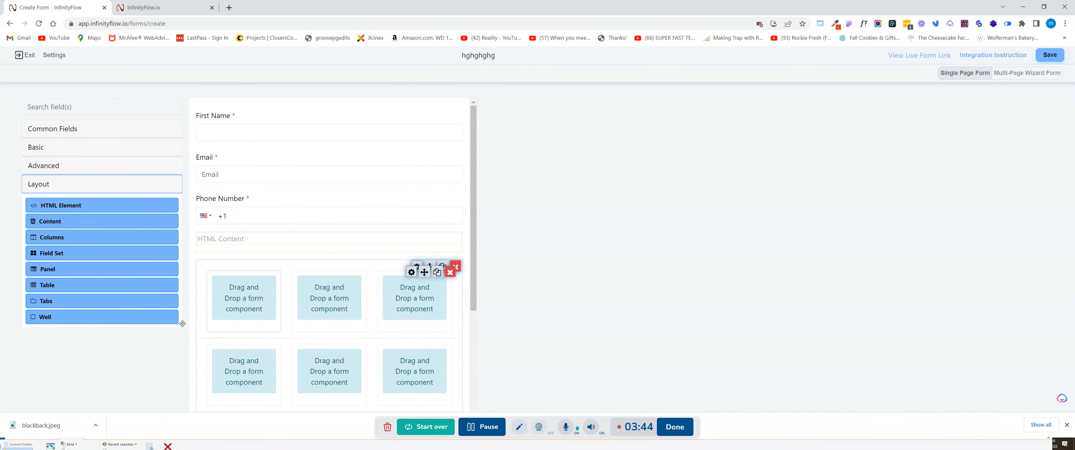
# - Exit the form builder without saving the changes and open the Template: Signup Flow for editing
pyautogui.click(28, 55)
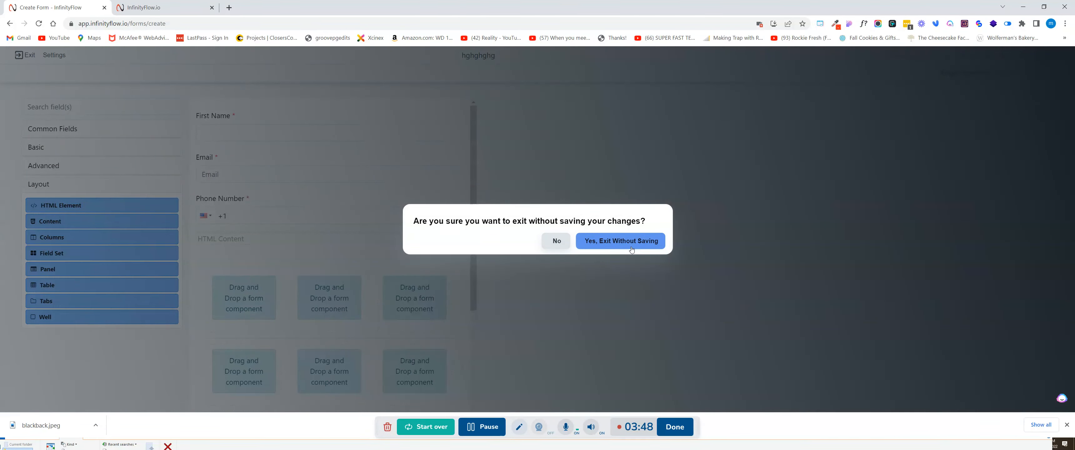
pyautogui.click(625, 244)
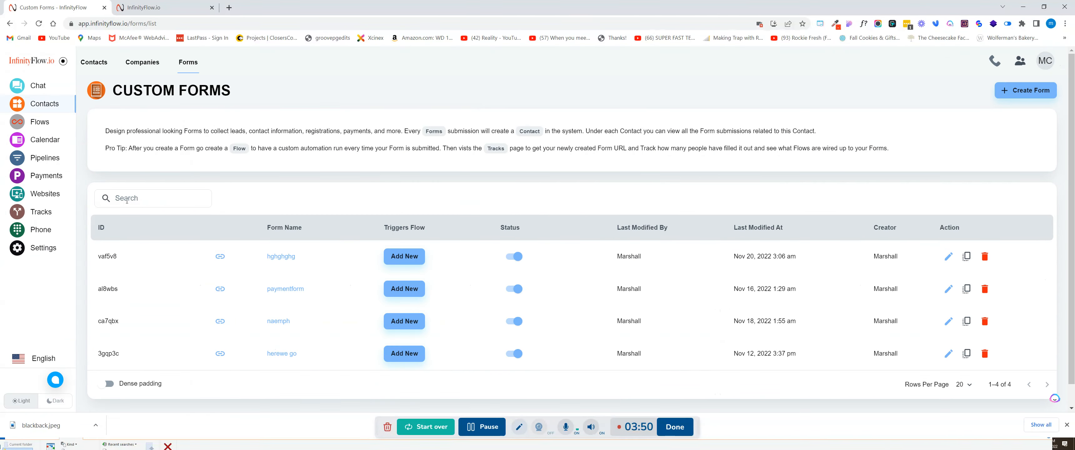
pyautogui.click(49, 120)
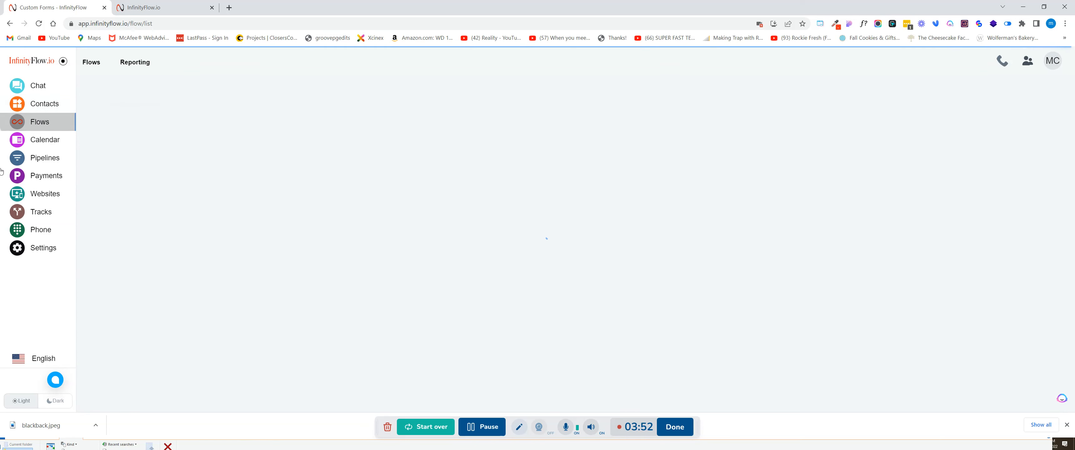
pyautogui.scroll(-1, 394, 240)
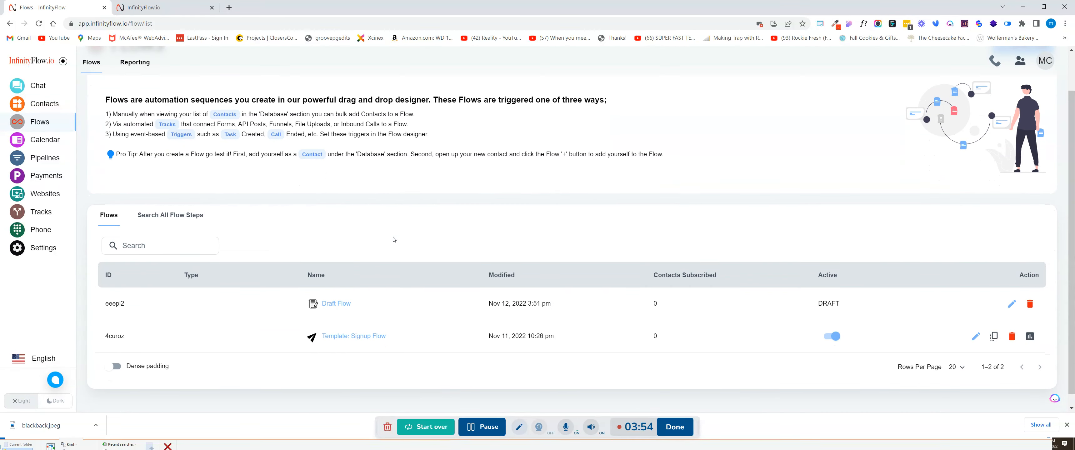
pyautogui.click(351, 336)
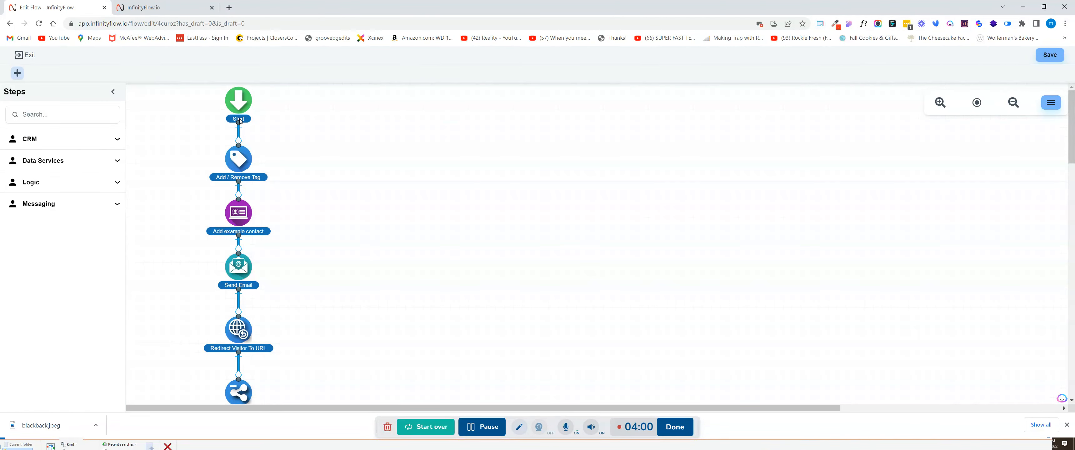
# - Look through the flow steps available under CRM, Data Services and Logic
pyautogui.click(100, 139)
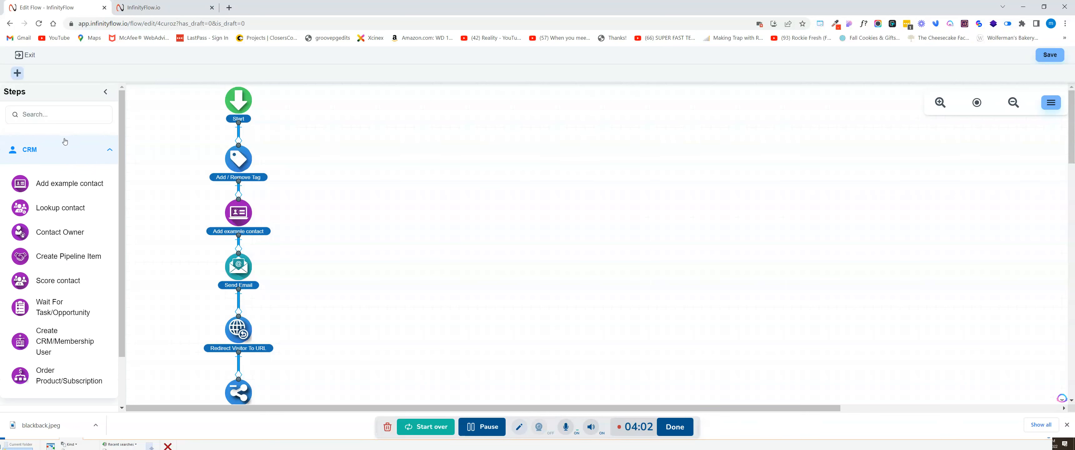
pyautogui.scroll(-1, 83, 211)
pyautogui.scroll(-1, 83, 211)
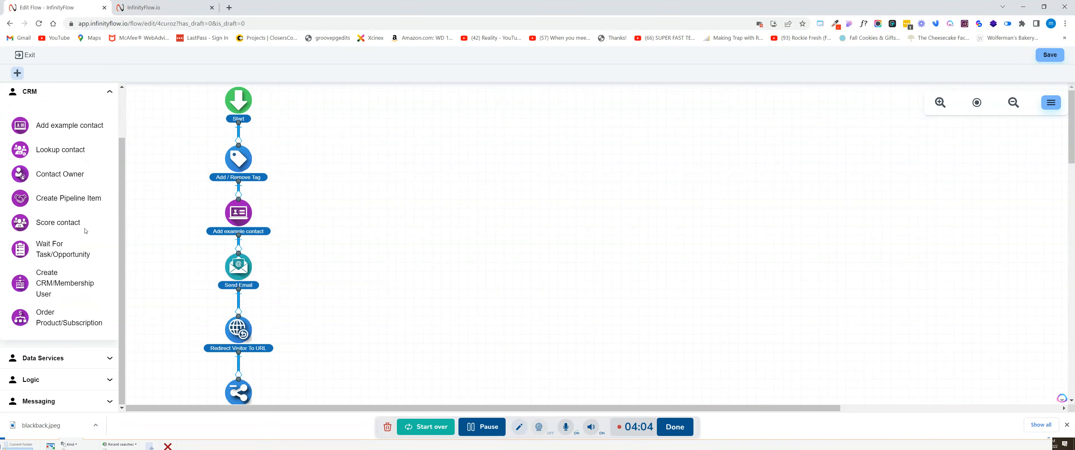
pyautogui.click(80, 358)
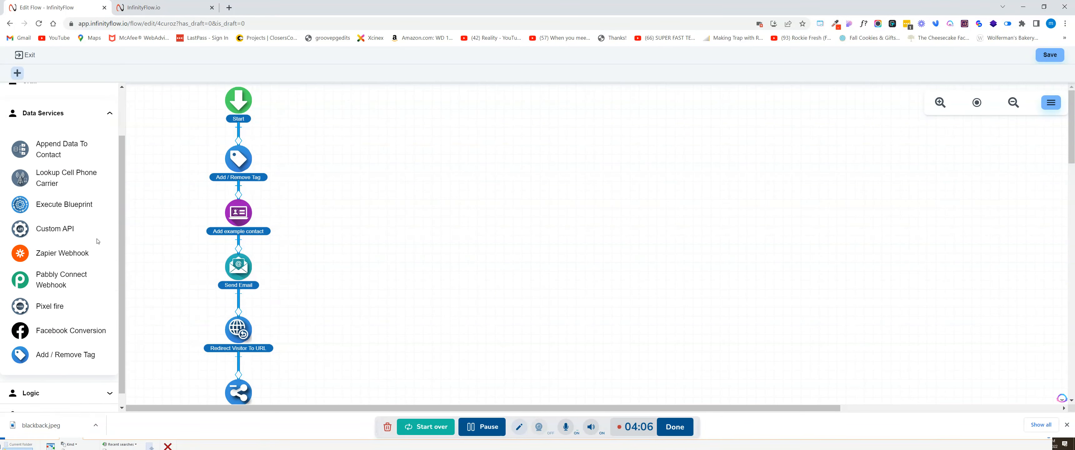
pyautogui.scroll(-1, 97, 242)
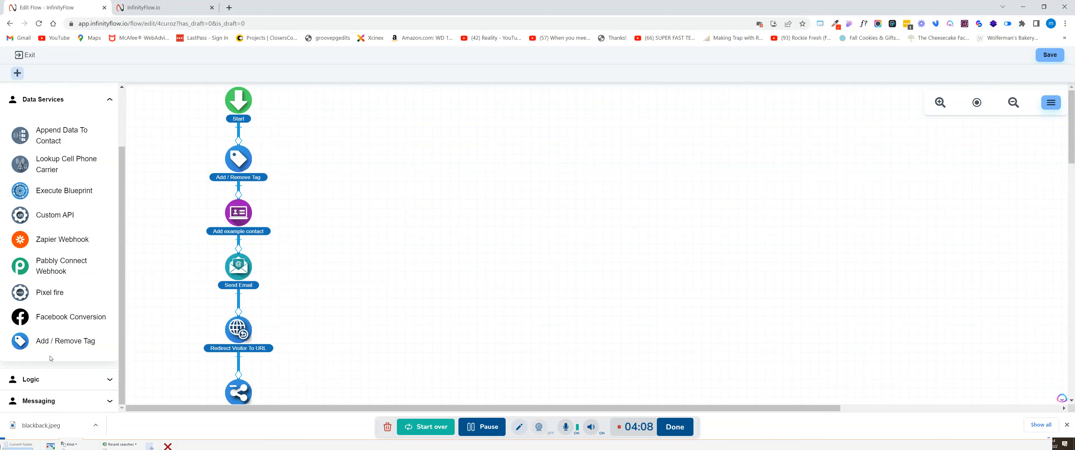
pyautogui.click(63, 379)
pyautogui.scroll(-3, 80, 201)
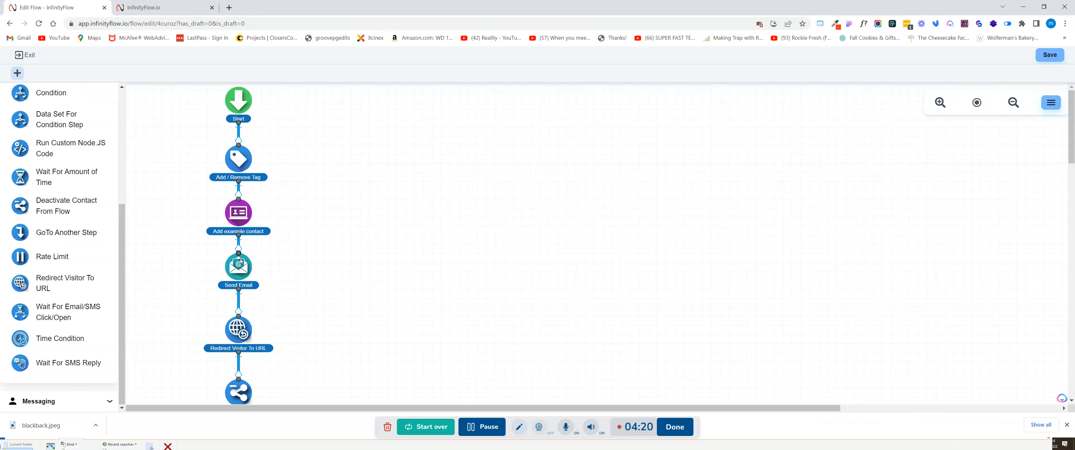
# - Open the flow's Send Email step and edit its message in the Text Email Builder
pyautogui.click(239, 262)
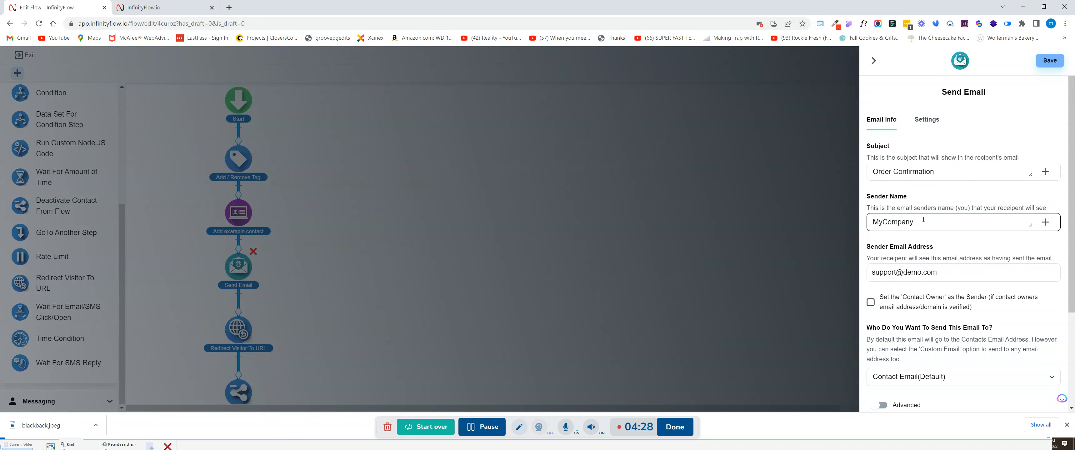
pyautogui.scroll(-3, 927, 279)
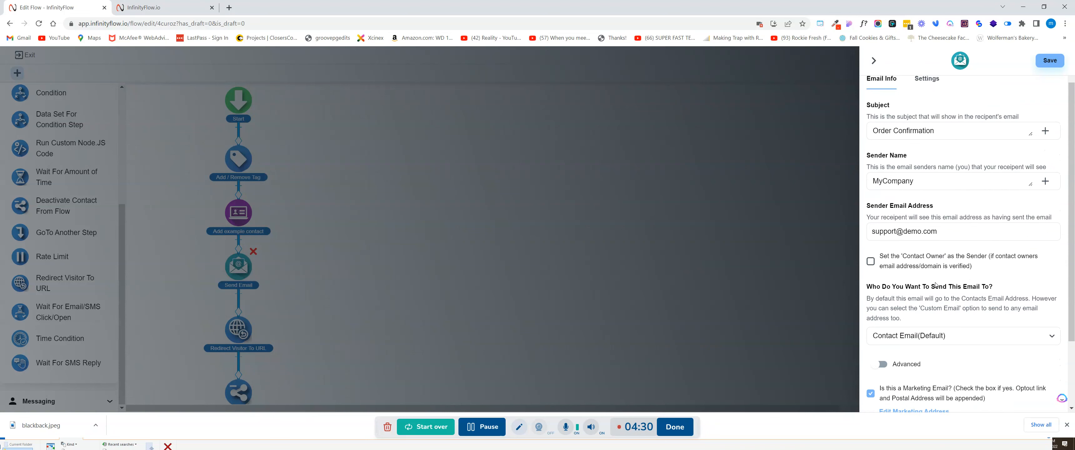
pyautogui.click(1003, 346)
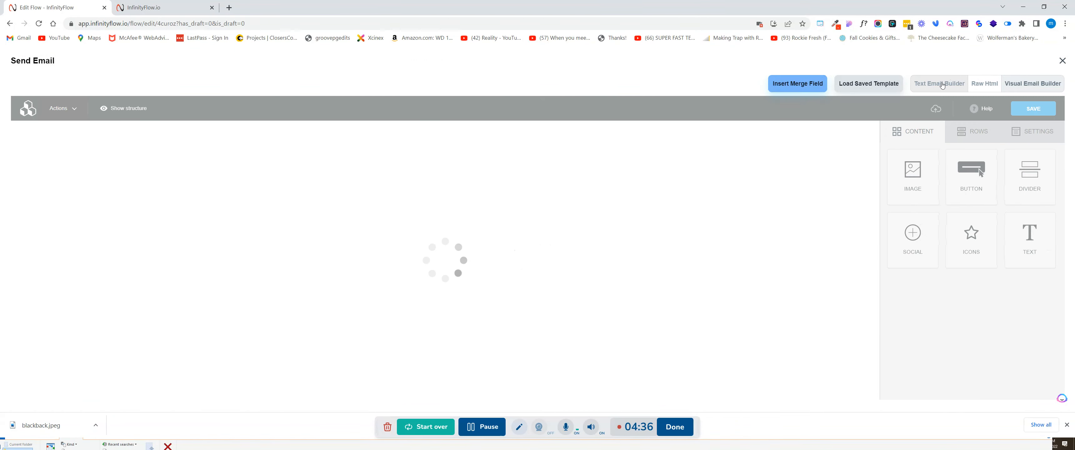
pyautogui.click(942, 86)
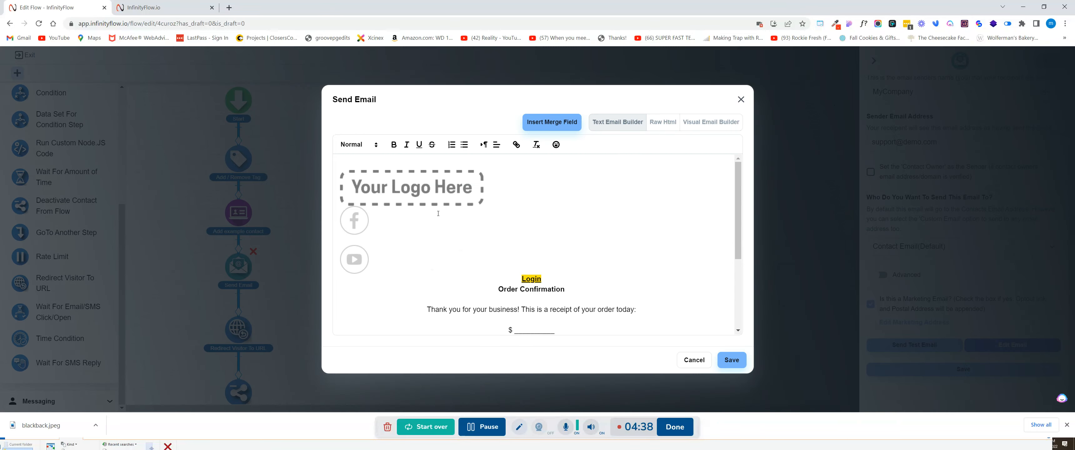
# - Insert the contact's First Name merge field in the email body, above the Login link
pyautogui.click(425, 229)
pyautogui.click(545, 122)
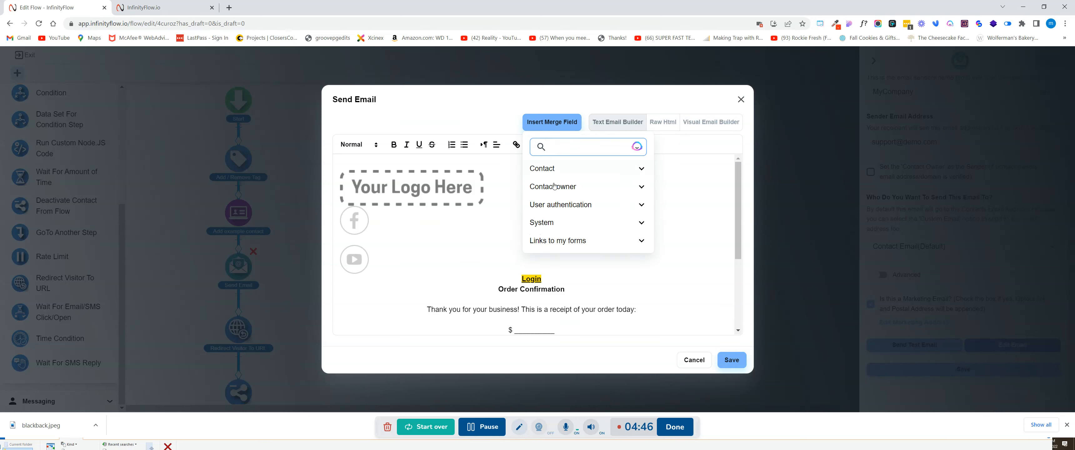
pyautogui.click(632, 186)
pyautogui.click(586, 169)
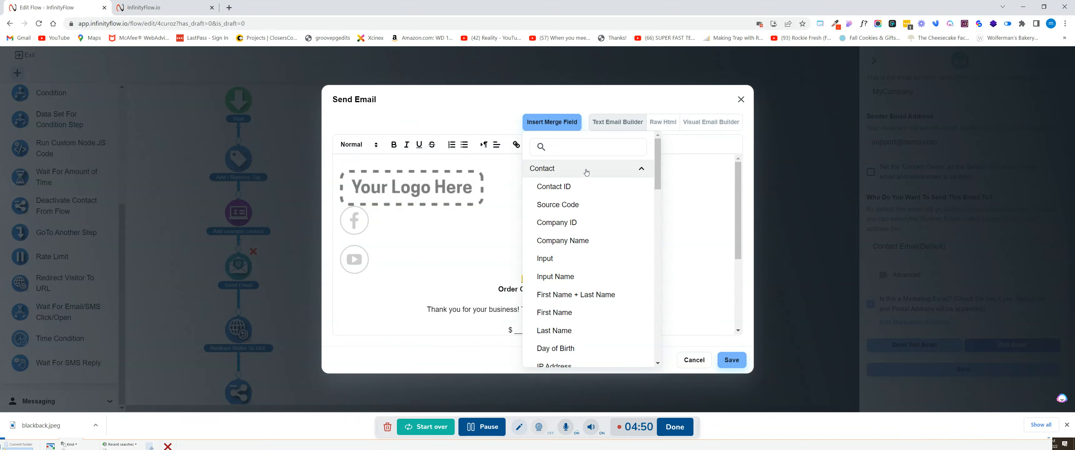
pyautogui.scroll(-1, 581, 233)
pyautogui.scroll(-4, 581, 233)
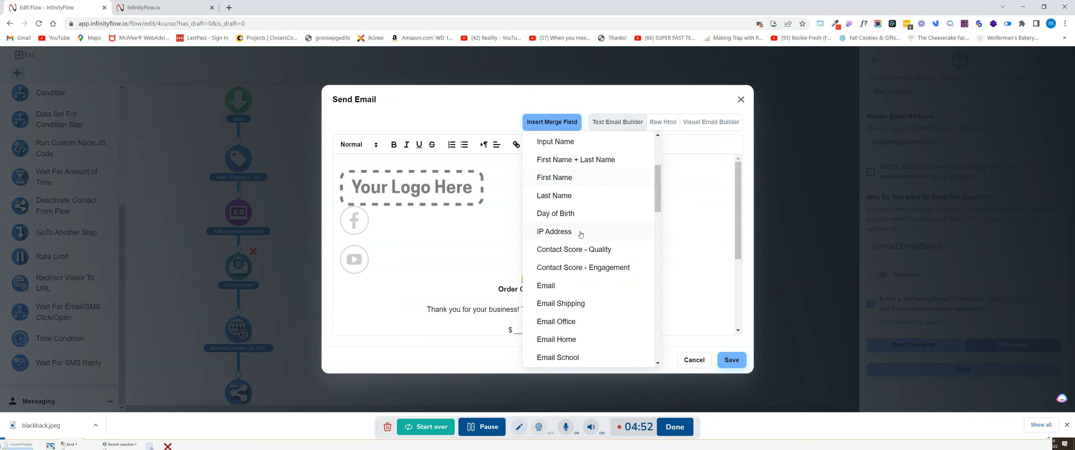
pyautogui.scroll(-8, 581, 234)
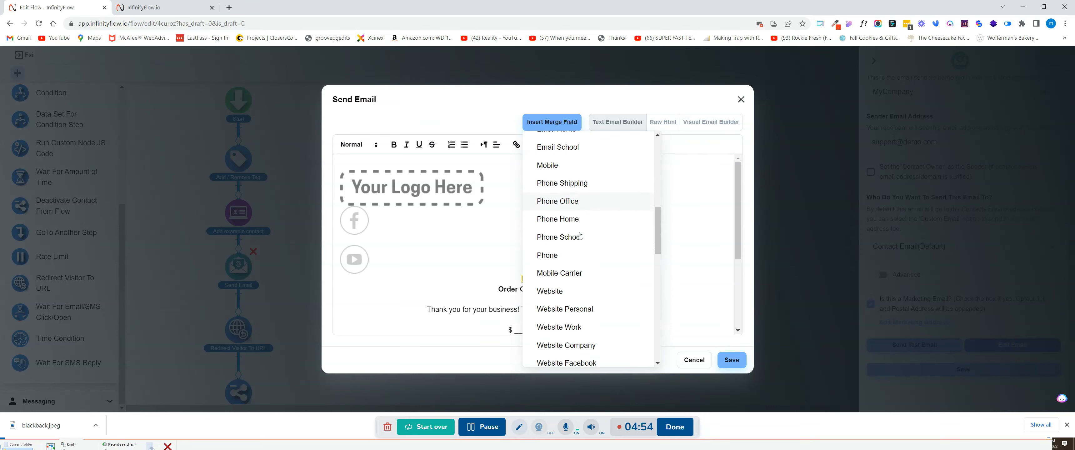
pyautogui.scroll(-4, 580, 237)
pyautogui.scroll(7, 580, 238)
pyautogui.scroll(8, 580, 238)
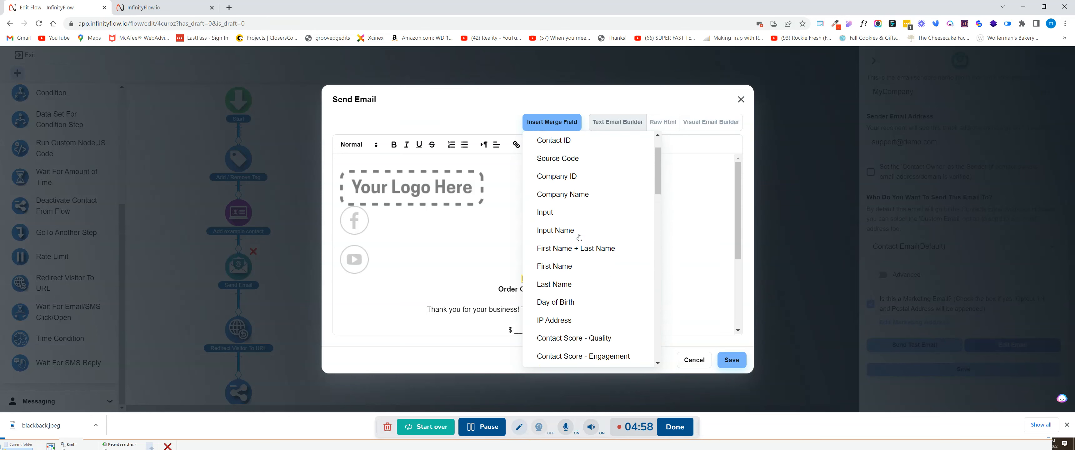
pyautogui.scroll(-1, 580, 238)
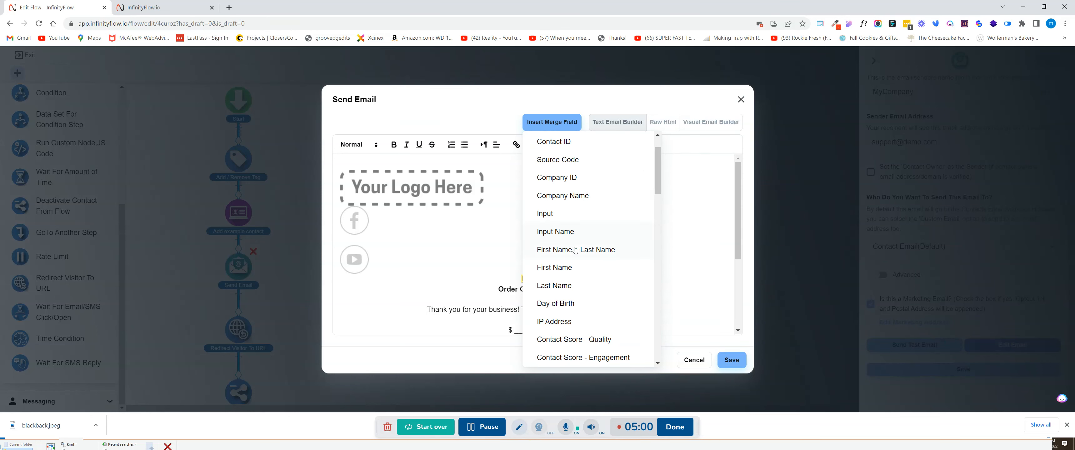
pyautogui.click(556, 267)
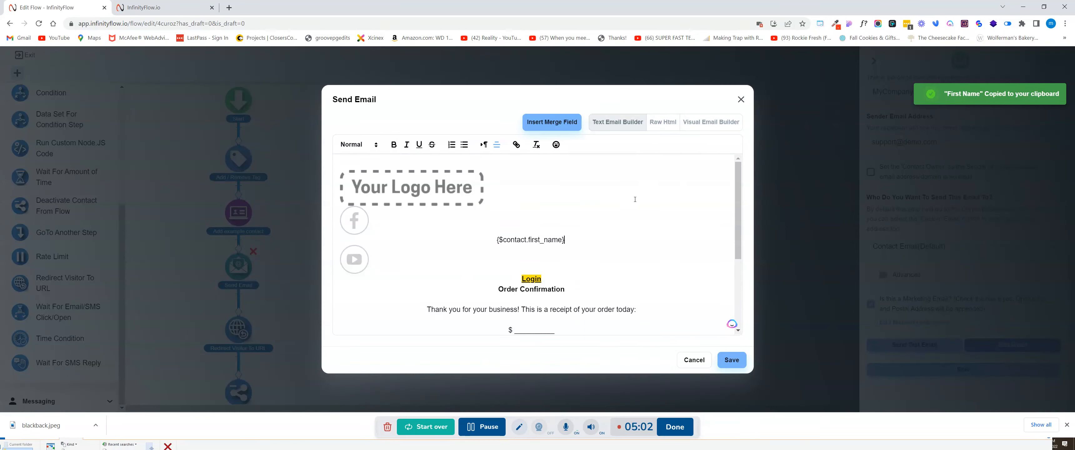
# - In the Visual Email Builder, add text, image and button blocks, in that order, above the Order Confirmation heading
pyautogui.click(663, 122)
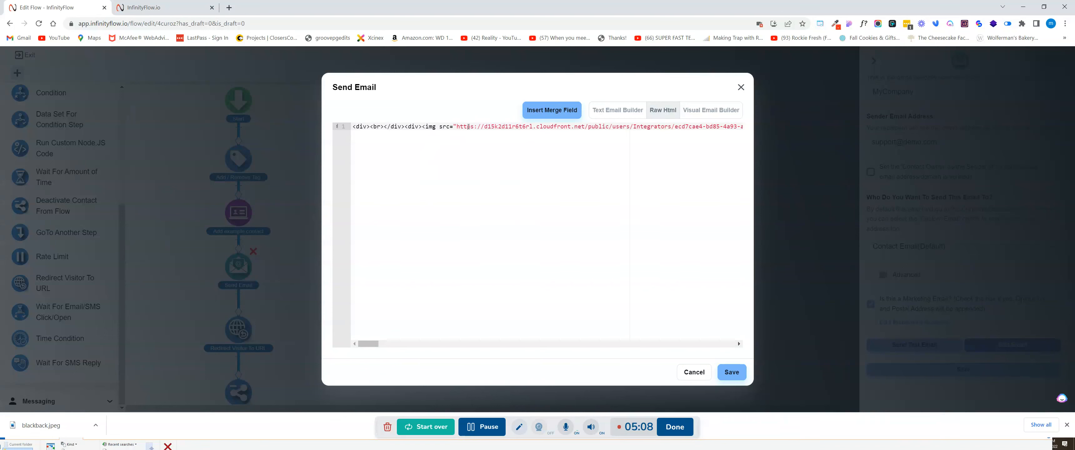
pyautogui.click(712, 111)
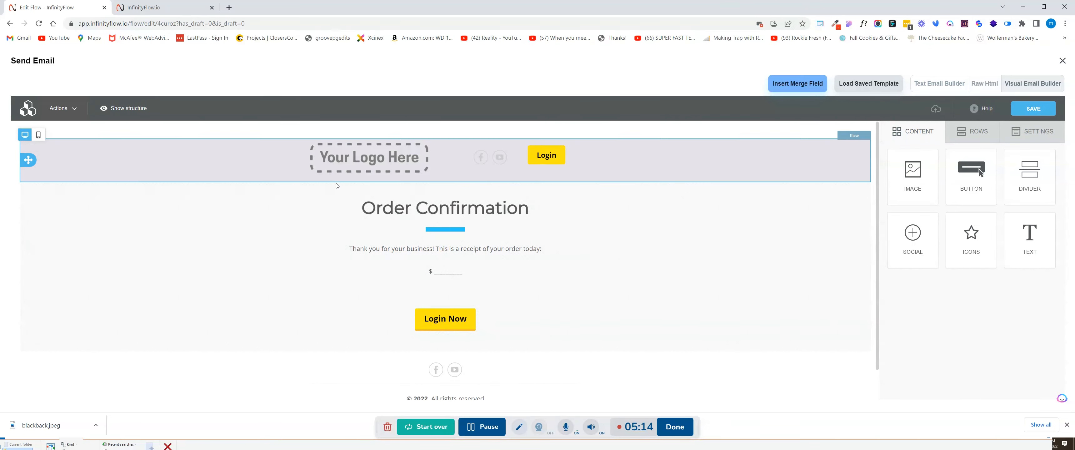
pyautogui.moveTo(1022, 246); pyautogui.dragTo(441, 184)
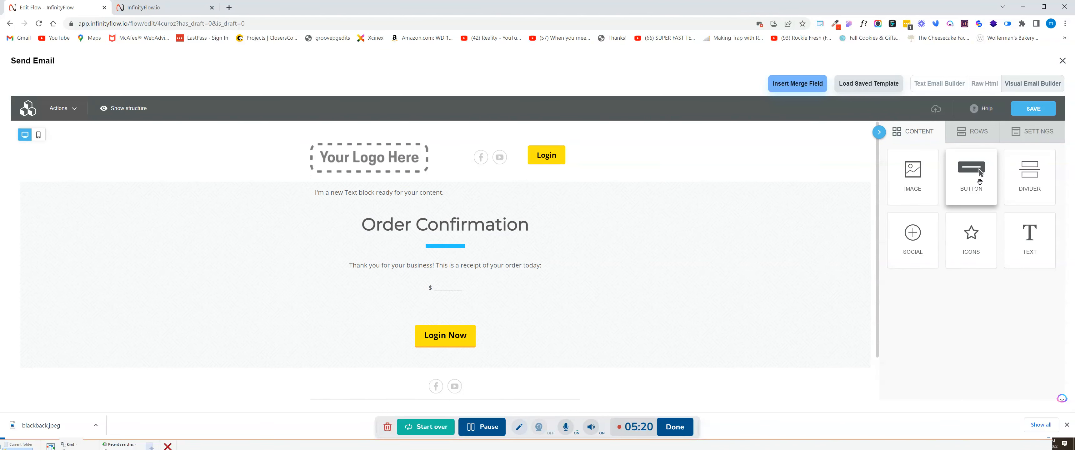
pyautogui.moveTo(914, 177); pyautogui.dragTo(439, 198)
pyautogui.moveTo(971, 179); pyautogui.dragTo(409, 277)
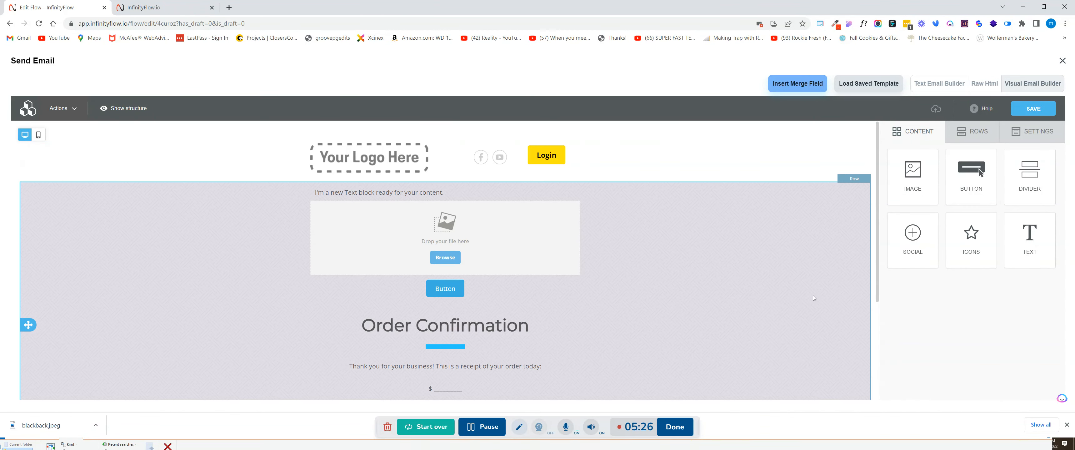
# - Add a second text block between the new button and the Order Confirmation heading and centre its text
pyautogui.moveTo(1015, 230); pyautogui.dragTo(417, 302)
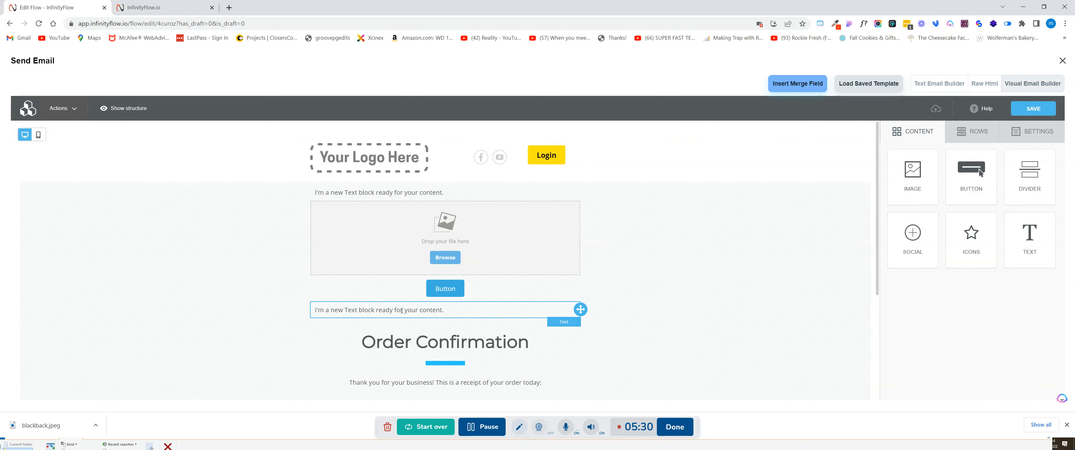
pyautogui.click(400, 310)
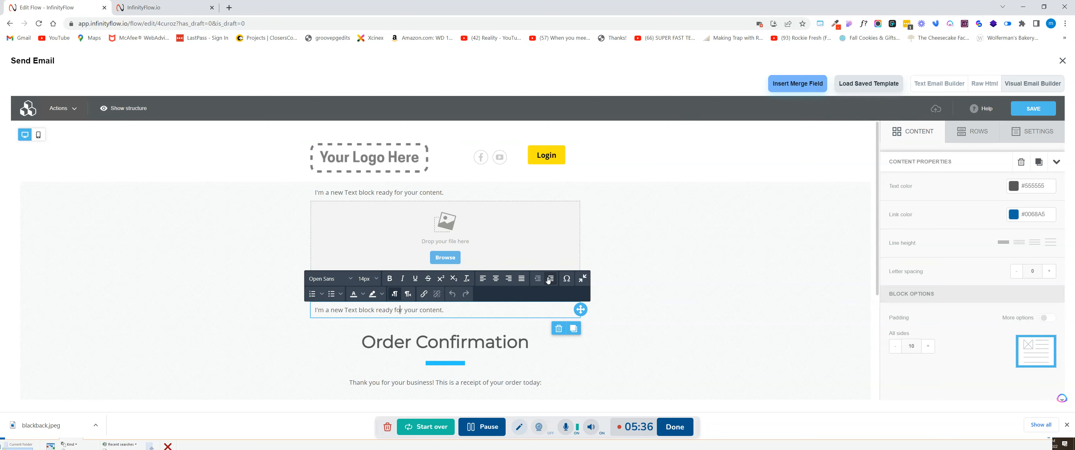
pyautogui.click(495, 278)
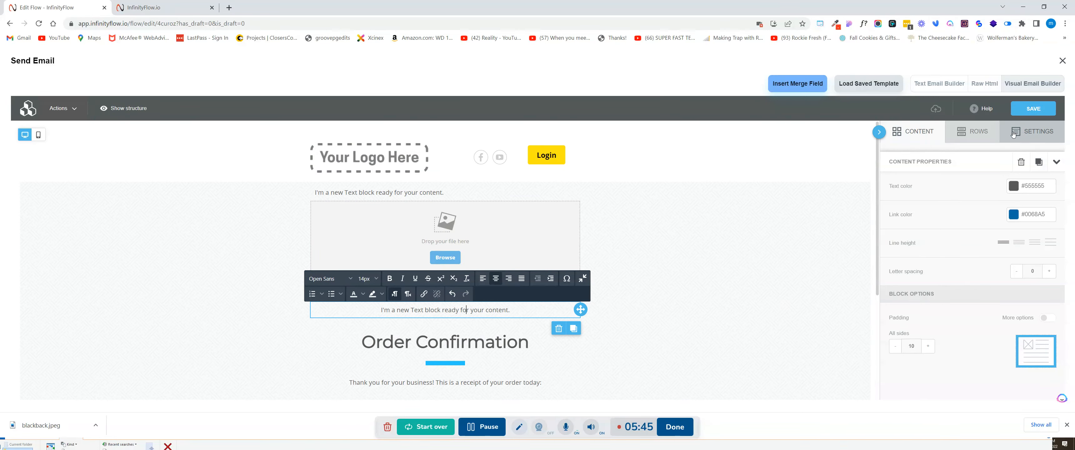
# - Add a single-column row, a narrow-and-wide two-column row and an equal two-column row, in that order, beneath the logo row
pyautogui.click(987, 135)
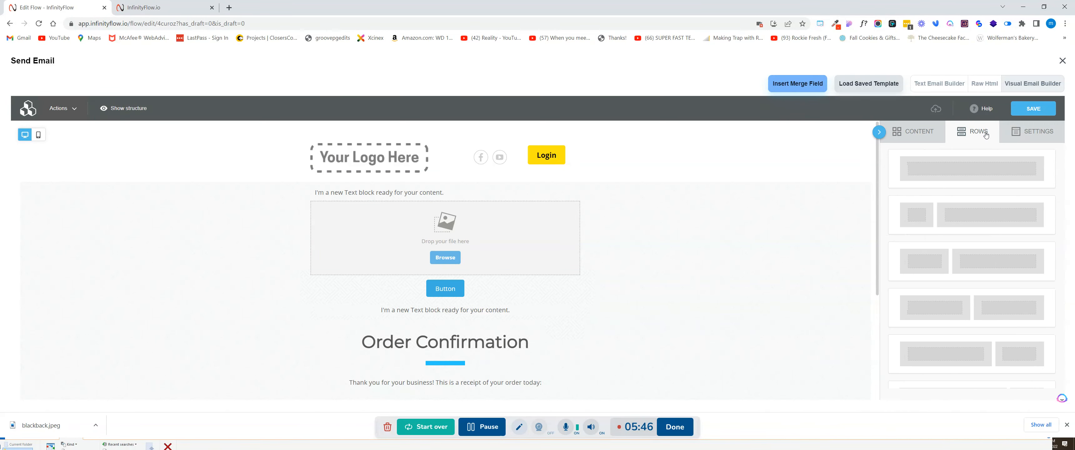
pyautogui.moveTo(972, 168); pyautogui.dragTo(371, 185)
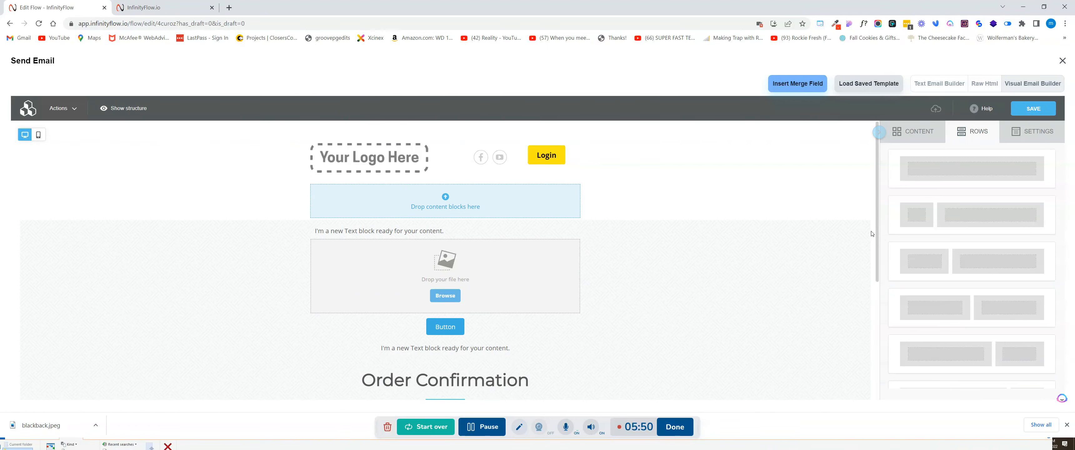
pyautogui.moveTo(920, 212); pyautogui.dragTo(374, 228)
pyautogui.moveTo(918, 293); pyautogui.dragTo(479, 275)
# - Examine the row properties of the equal two-column row and the logo row, and return to the content blocks
pyautogui.click(390, 281)
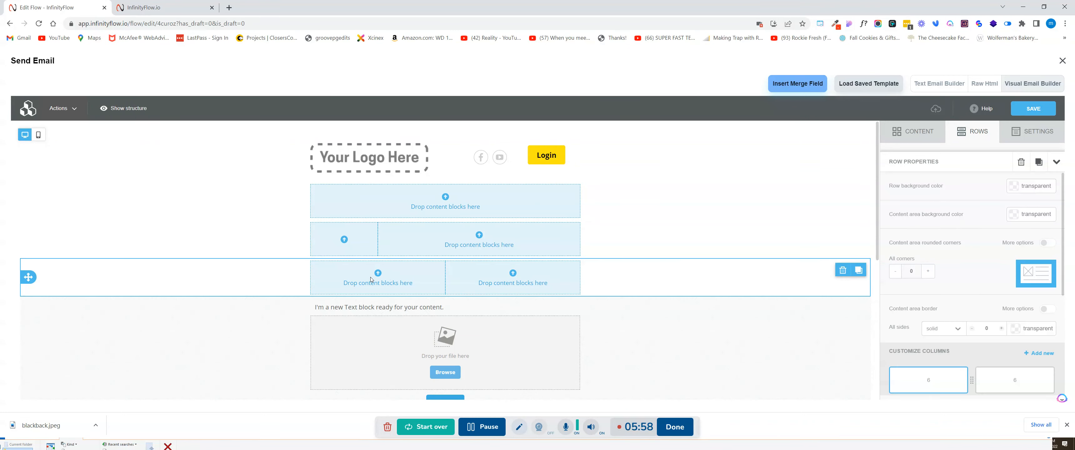
pyautogui.click(819, 161)
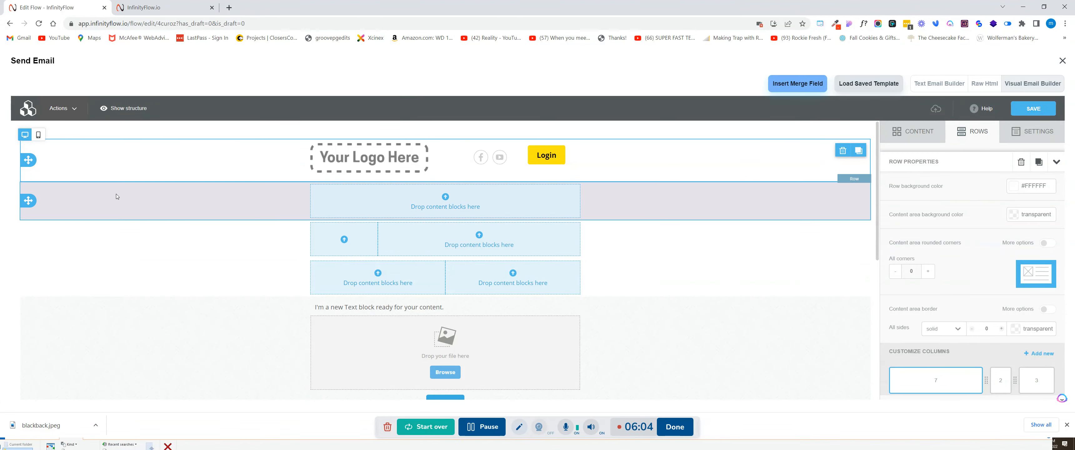
pyautogui.scroll(-4, 431, 256)
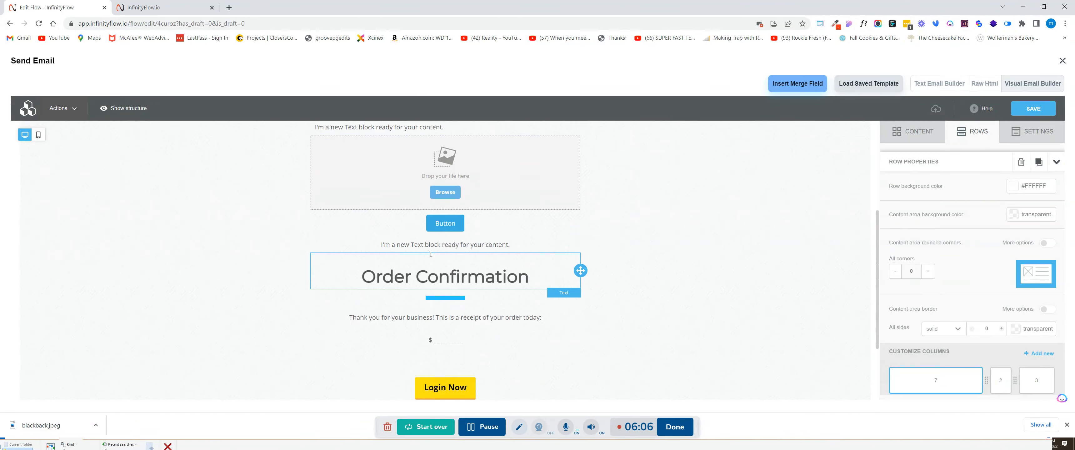
pyautogui.scroll(4, 431, 255)
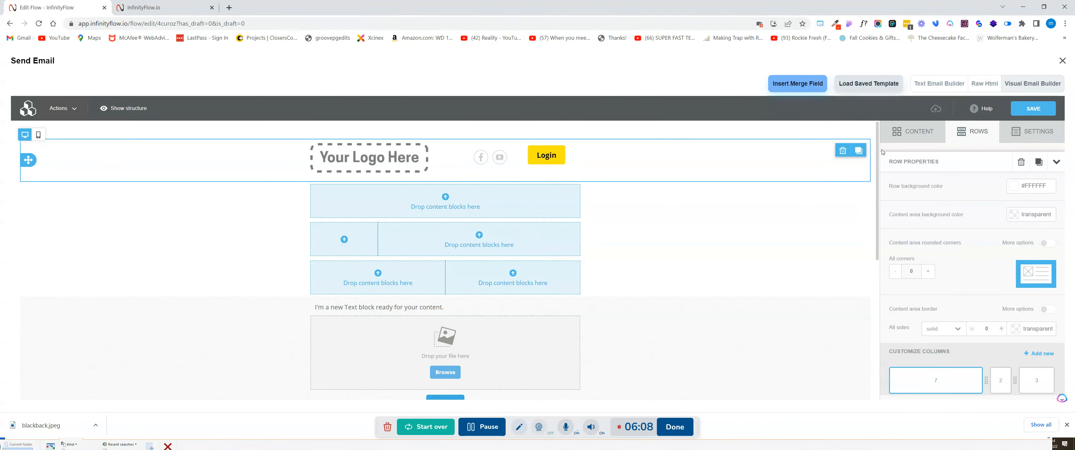
pyautogui.click(918, 137)
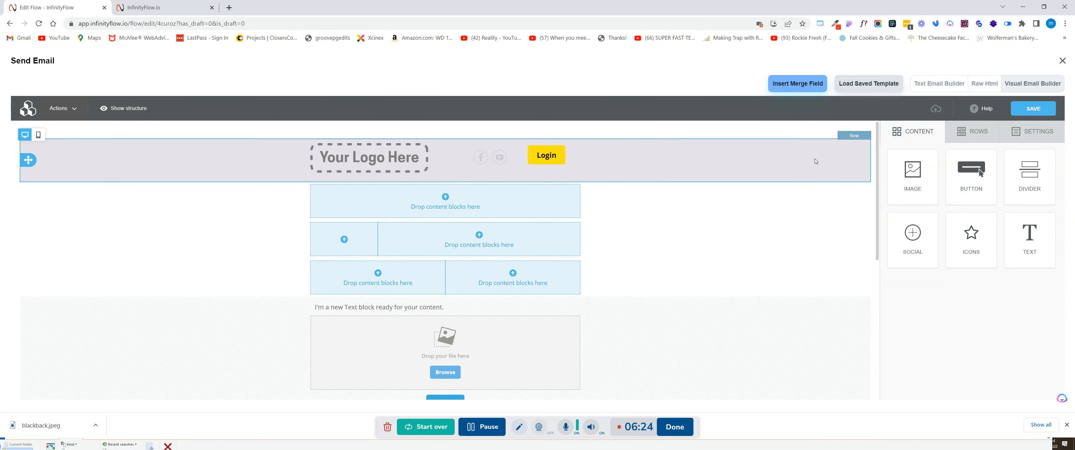
# - Save the email design and the Send Email step's settings, and close the step's settings
pyautogui.click(1041, 109)
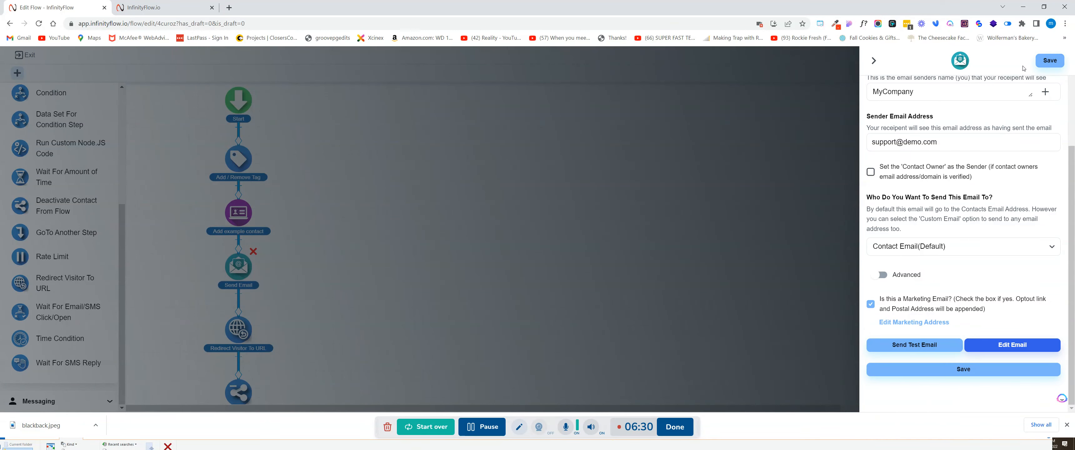
pyautogui.click(1054, 62)
pyautogui.click(873, 61)
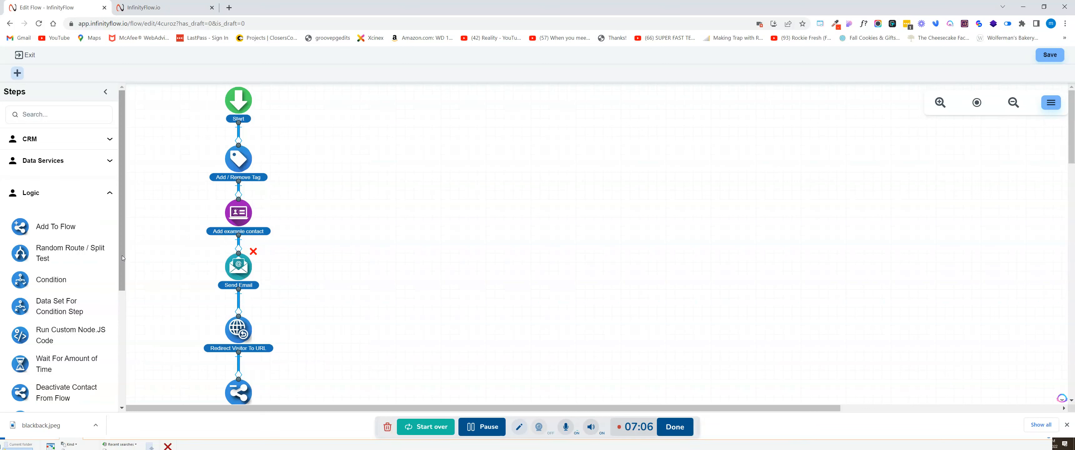
# - Look over the available Logic steps and exit the flow editor to the flows list
pyautogui.moveTo(122, 262); pyautogui.dragTo(130, 277)
pyautogui.moveTo(129, 268); pyautogui.dragTo(129, 237)
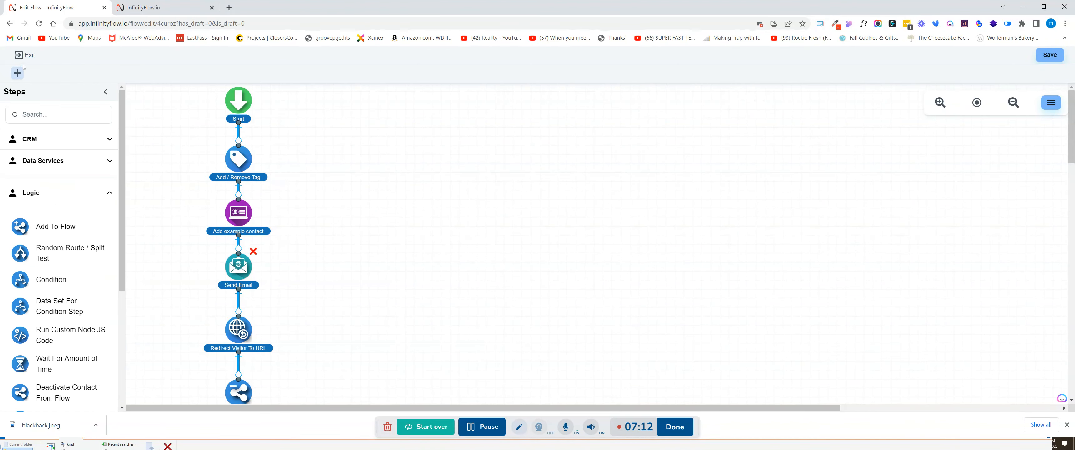
pyautogui.click(25, 55)
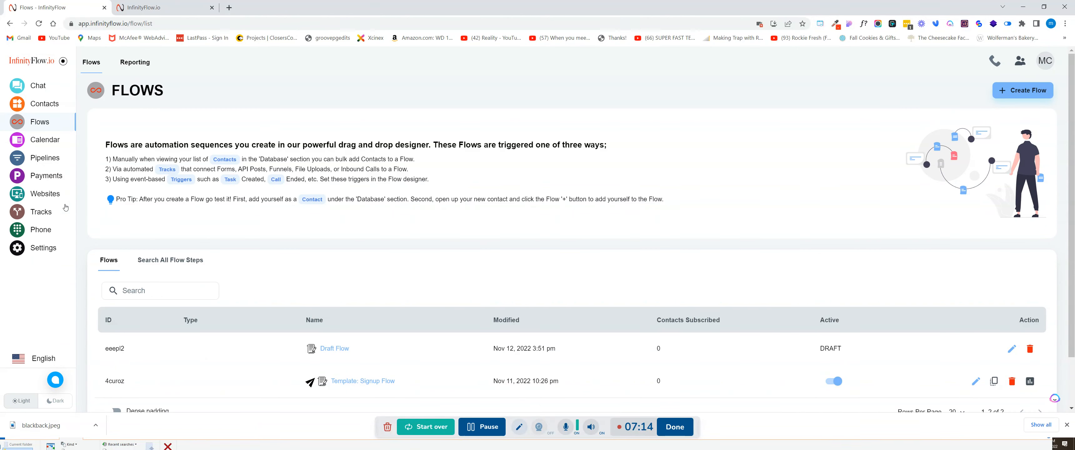
# - Open the Calendar area and look over the November 2022 month view
pyautogui.click(38, 141)
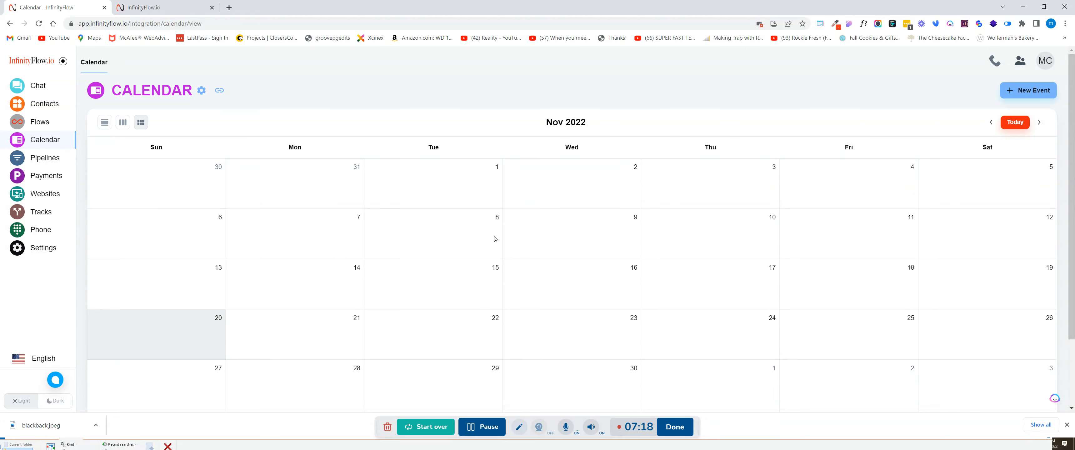
pyautogui.scroll(-2, 398, 240)
pyautogui.scroll(2, 399, 243)
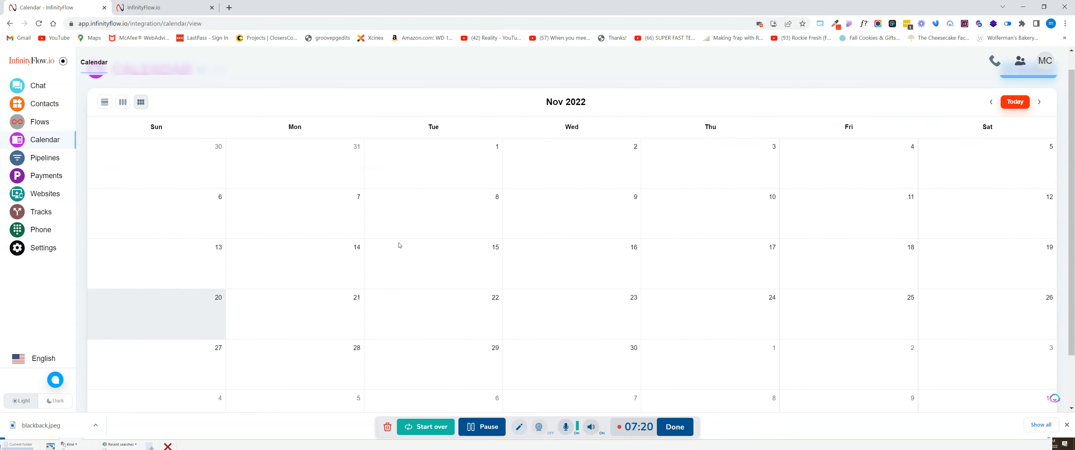